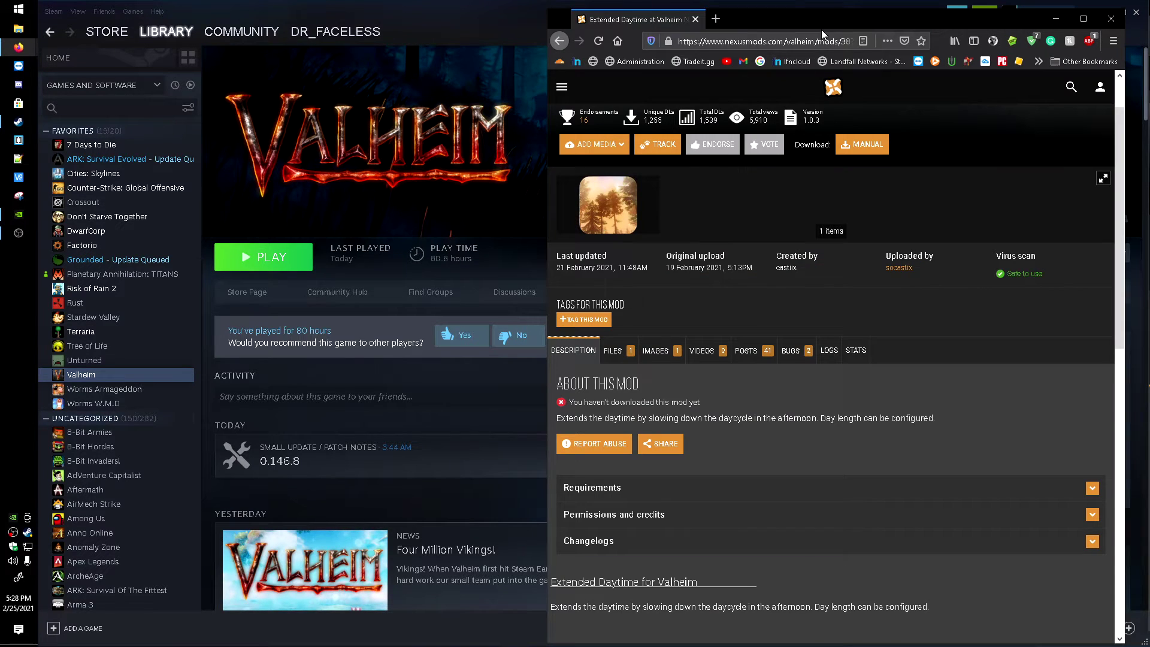
Step: Maximize the browser over Steam and scroll the Extended Daytime page to its manual installation notes
drag(786, 19, 497, 37)
double_click(497, 37)
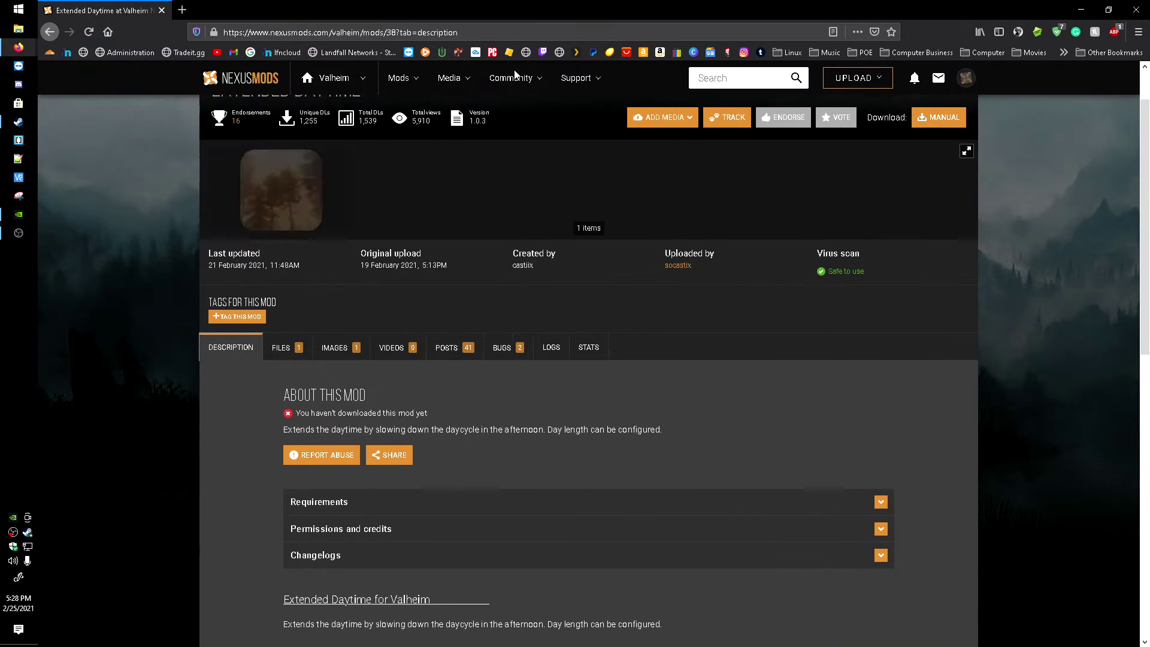
scroll(412, 232, down, 1)
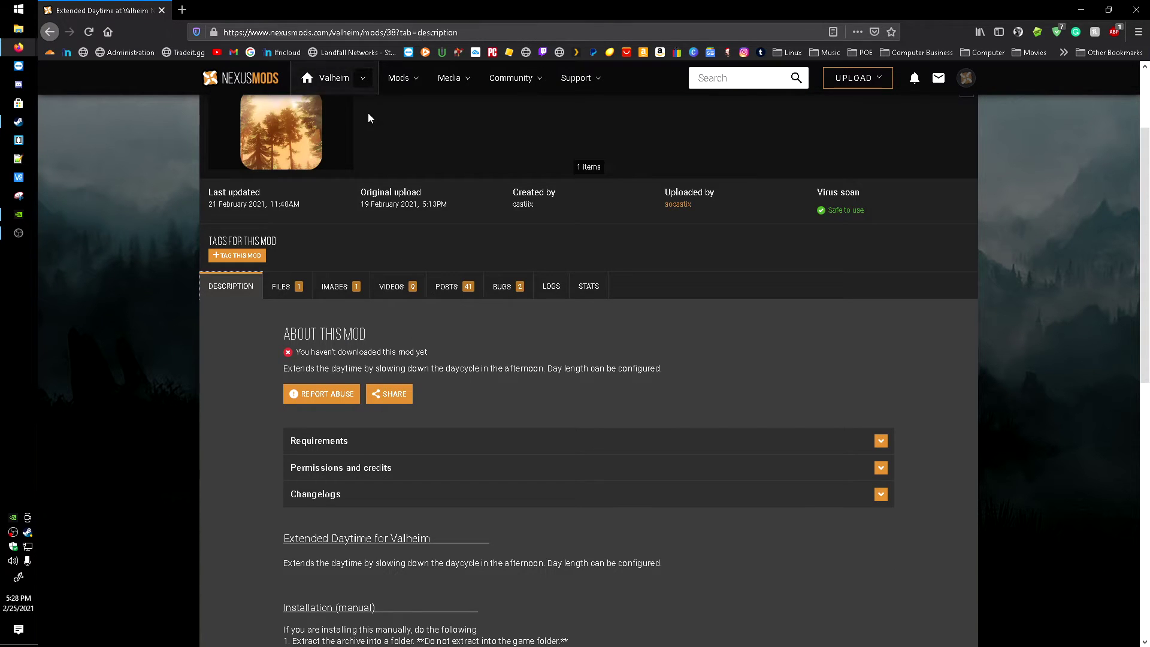
Step: Save the required BepInExPack Valheim 5.4.602 zip from Thunderstore into Downloads
click(419, 443)
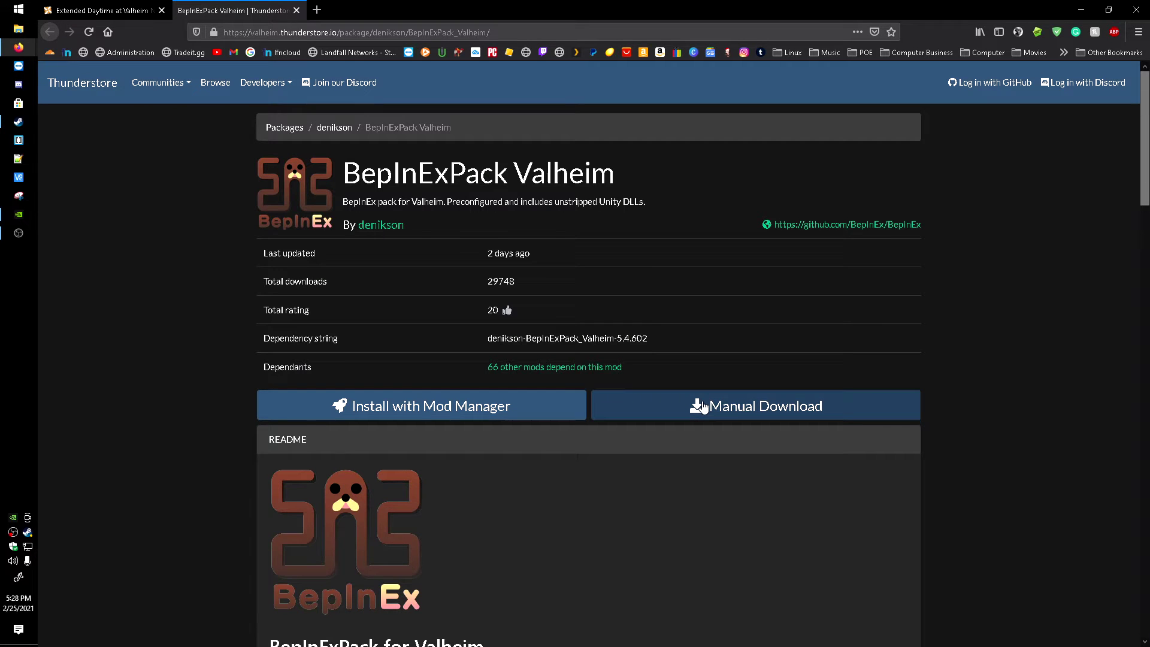
click(701, 405)
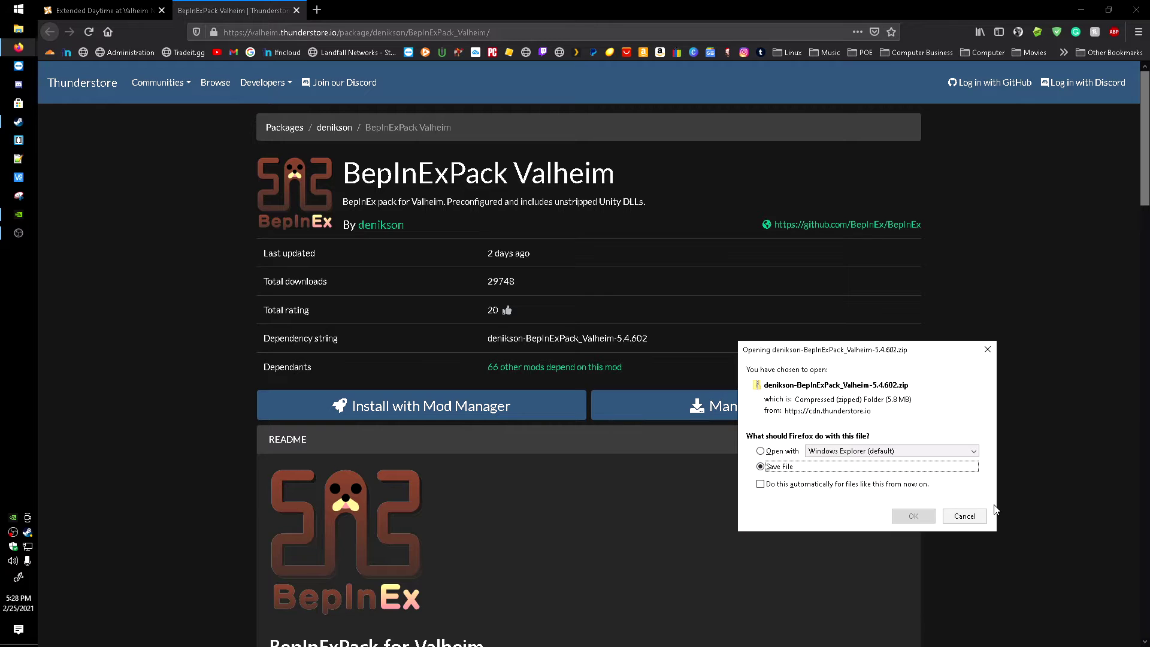
click(911, 519)
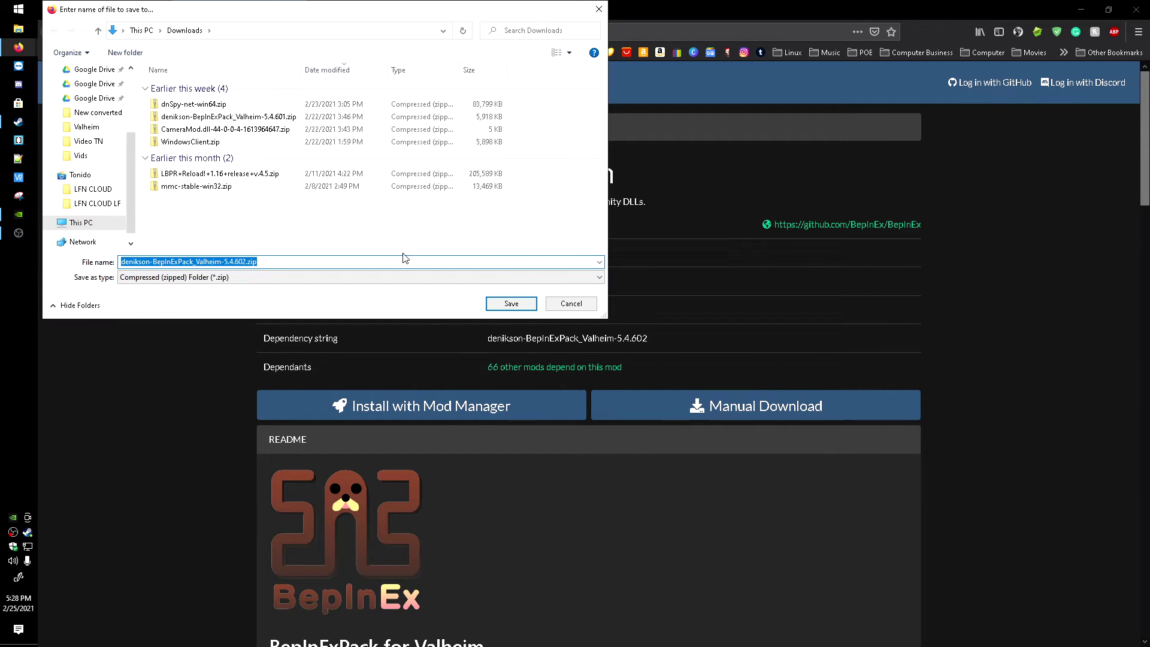
click(513, 304)
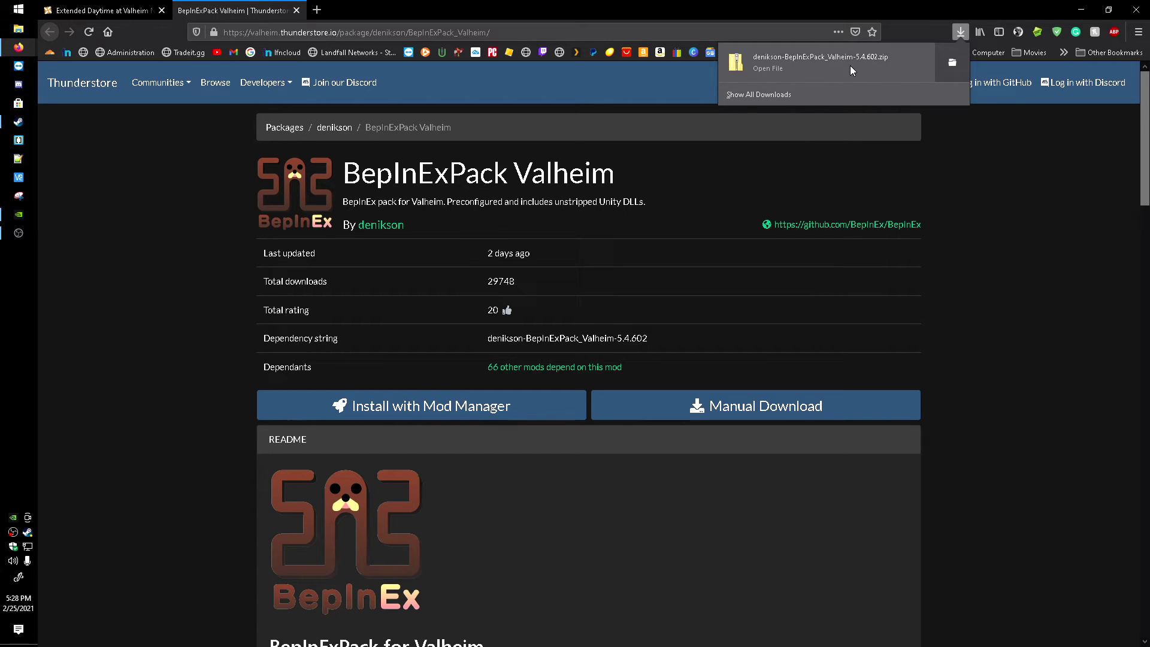
Step: Manually download the Extended Daytime 1.0.3 main file via Slow Download and save the zip to Downloads
click(102, 10)
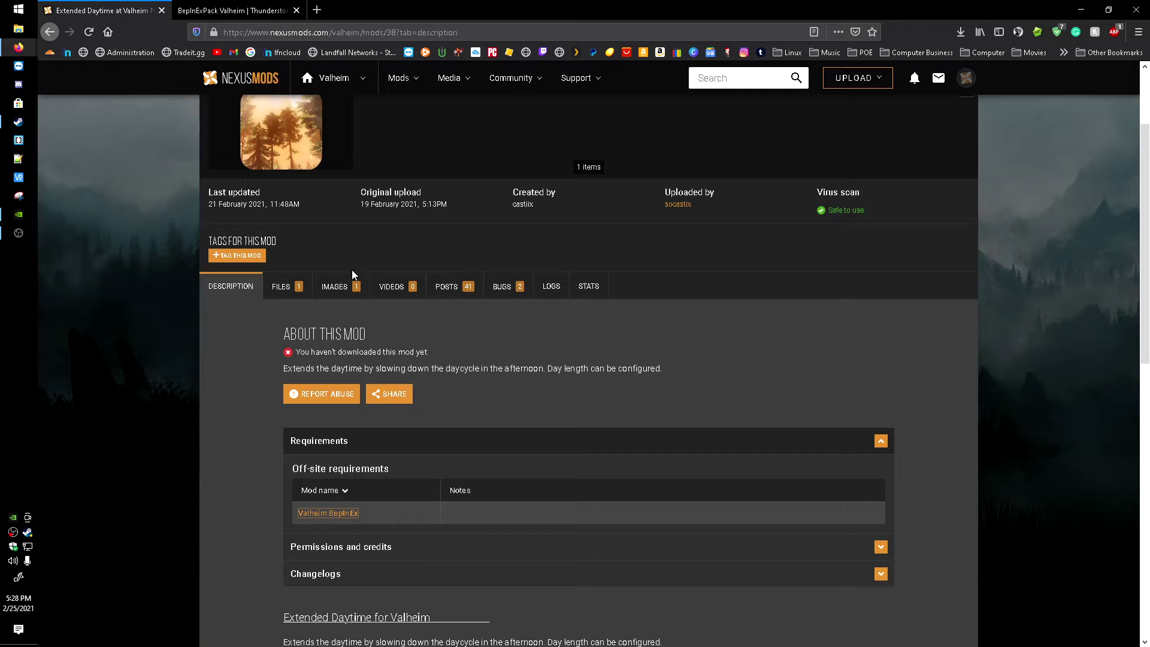
click(281, 287)
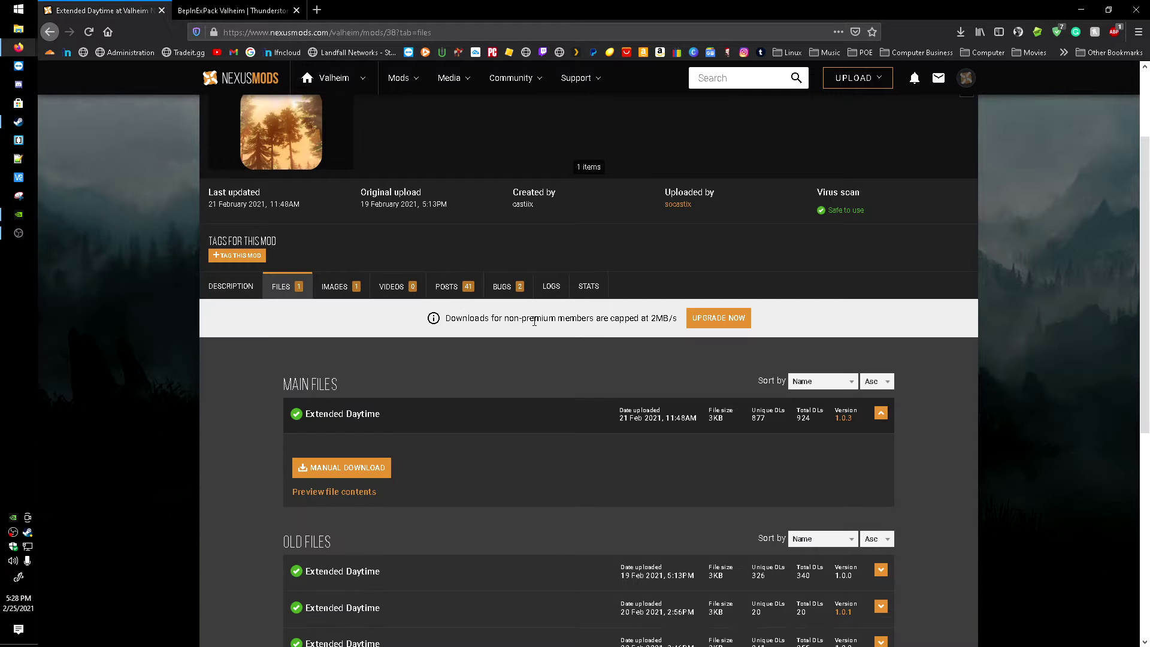
scroll(593, 346, down, 2)
click(348, 343)
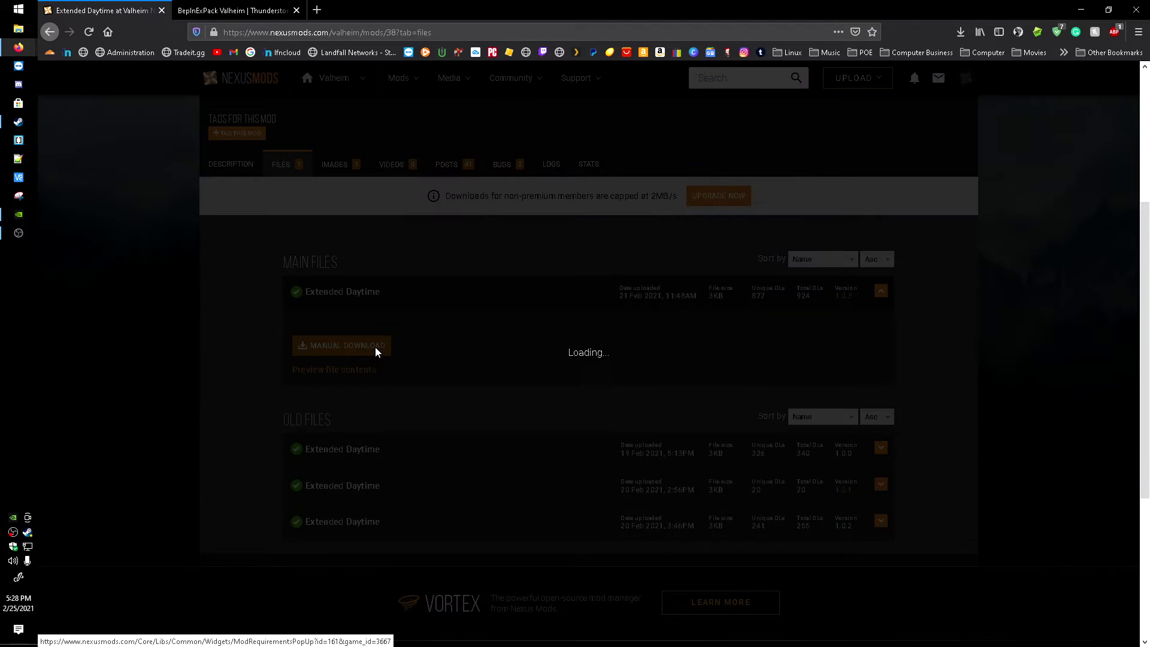
click(465, 404)
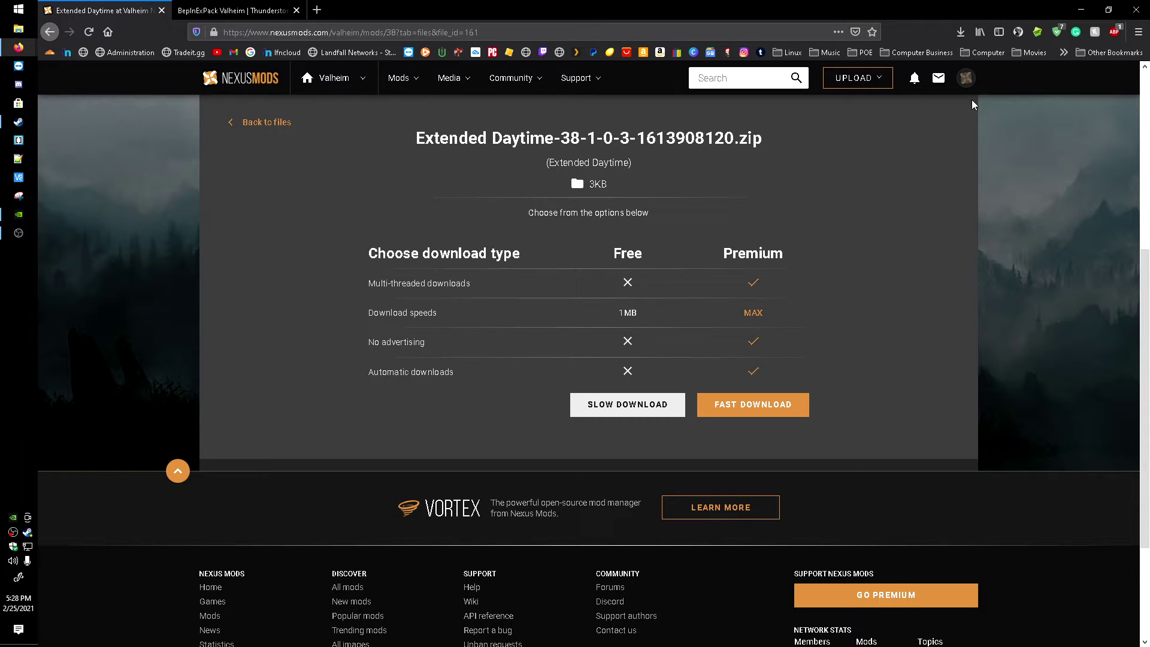
click(637, 405)
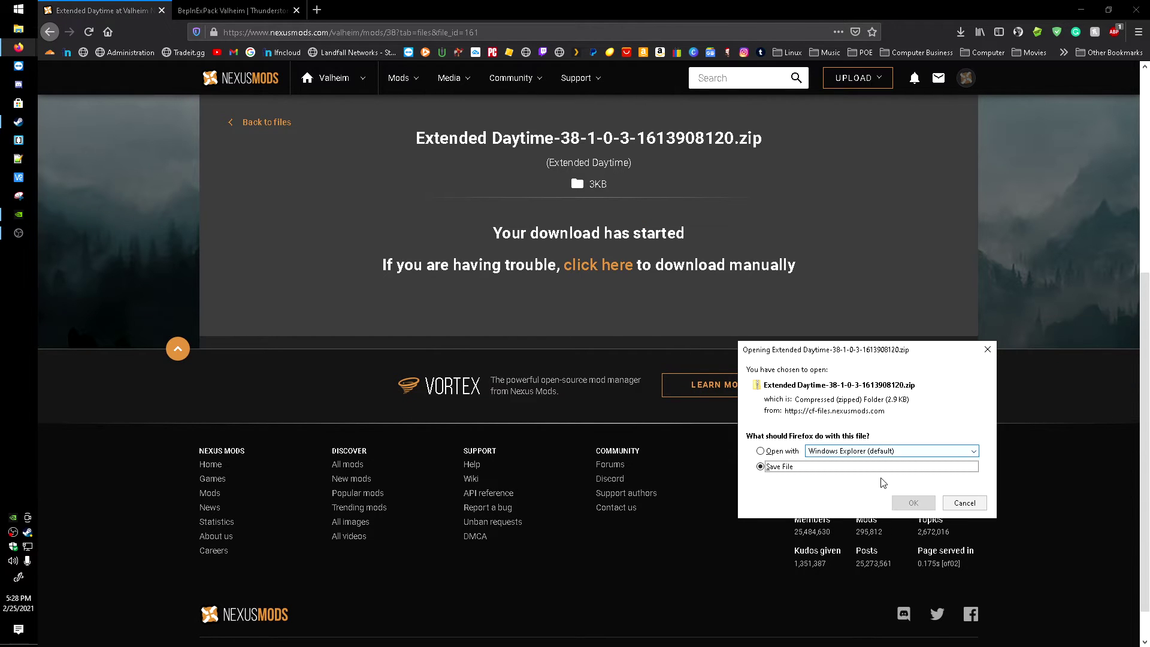
click(913, 503)
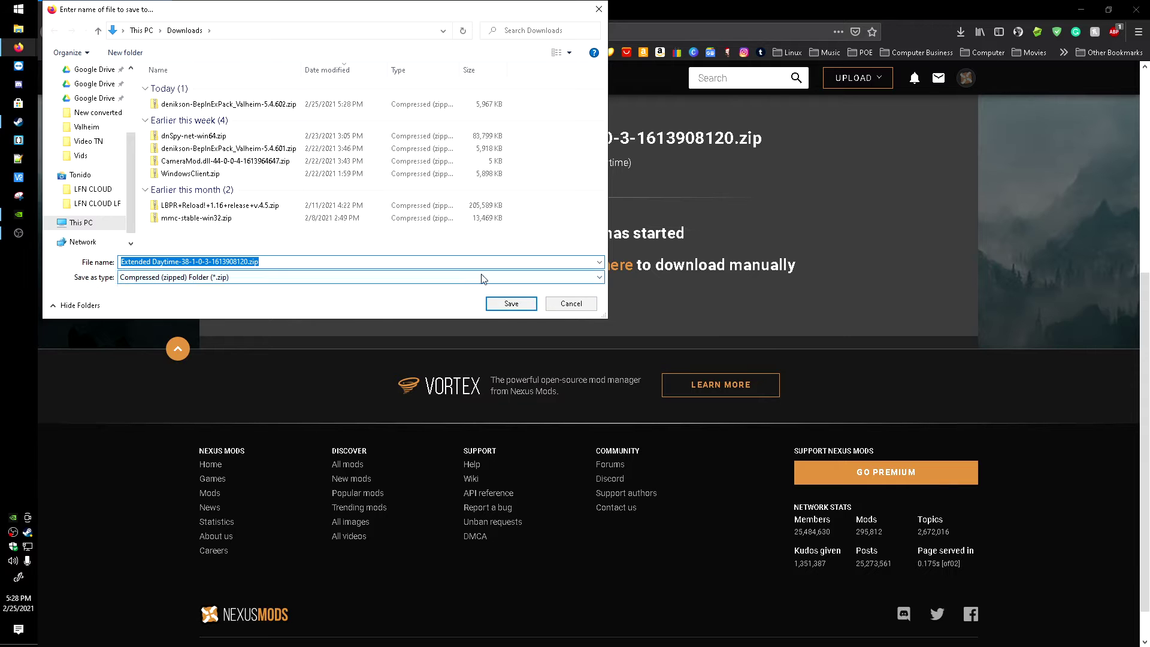
click(511, 304)
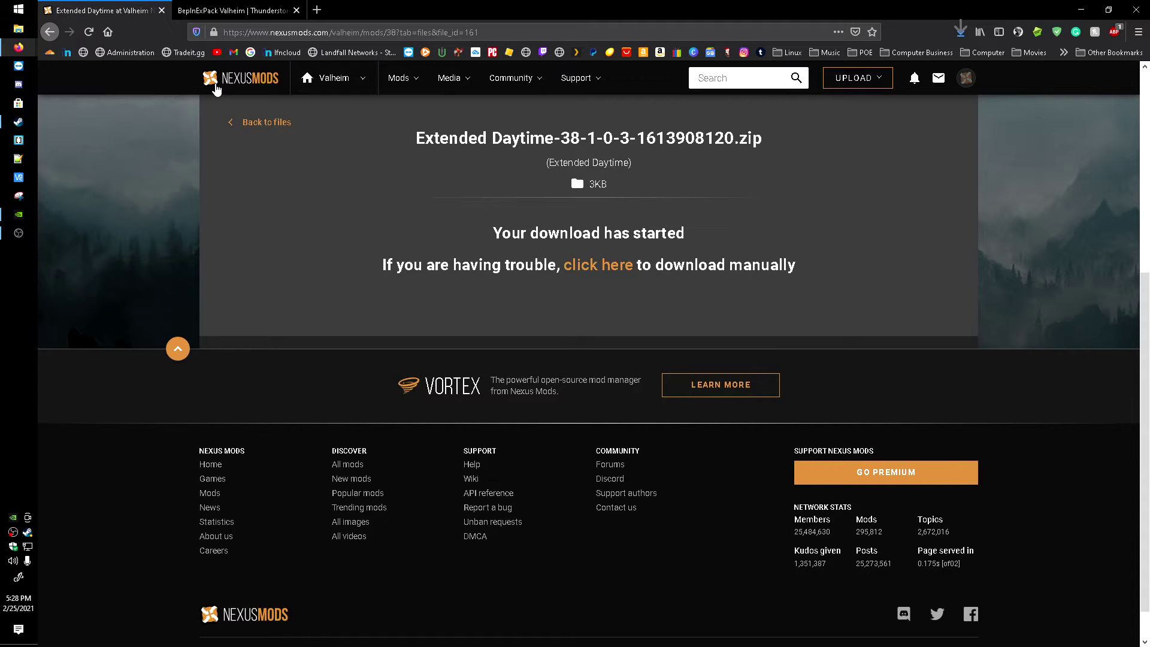
Step: Browse Valheim's local files from its Steam properties in File Explorer, then close the properties
click(12, 124)
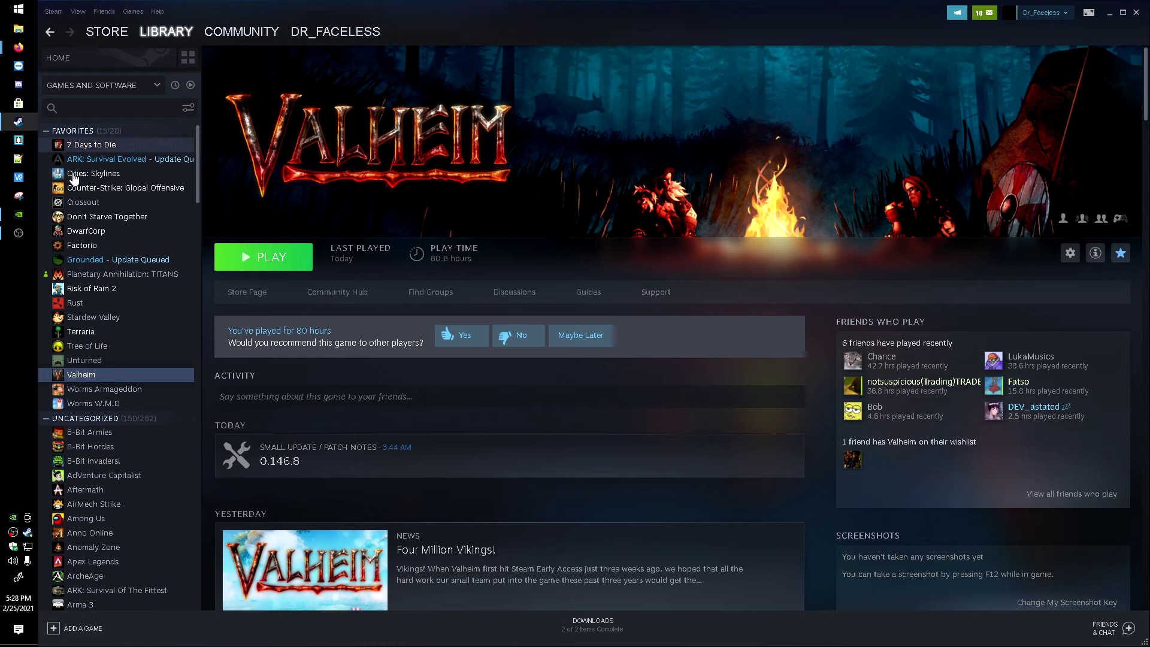
right_click(106, 372)
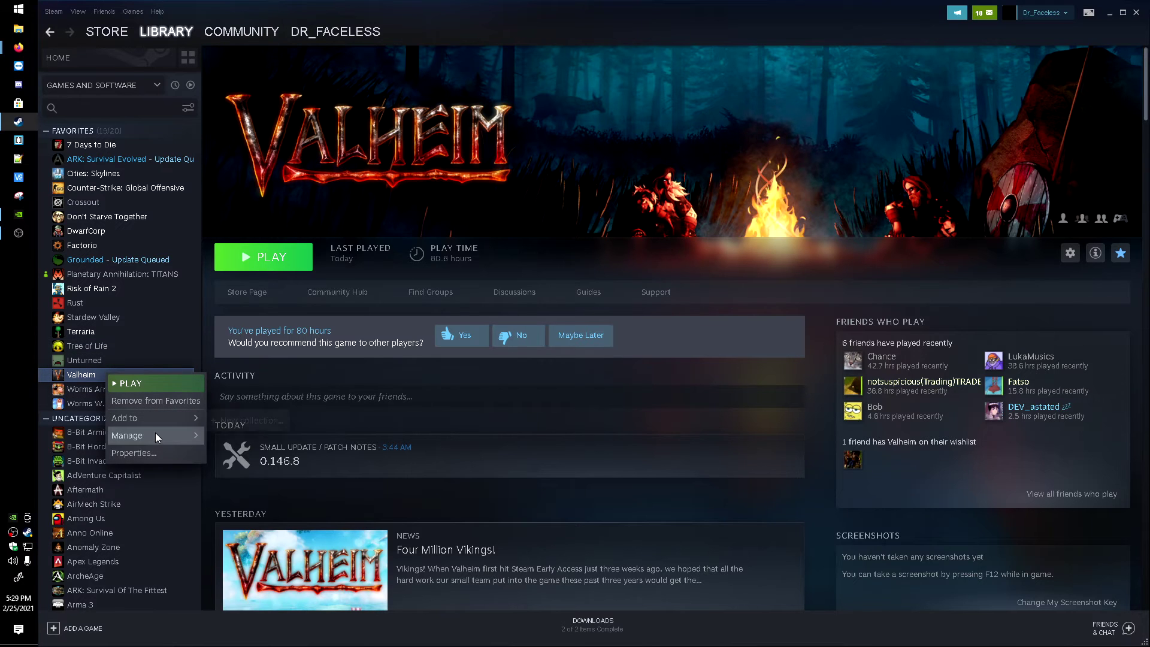
click(151, 453)
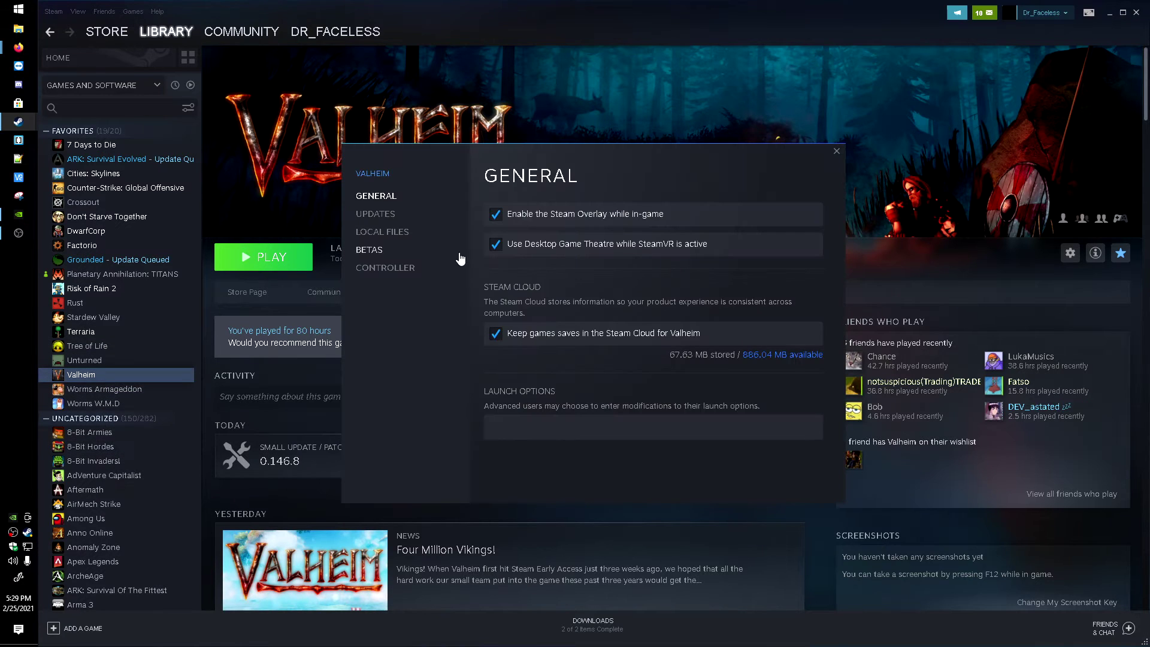
click(394, 234)
click(733, 217)
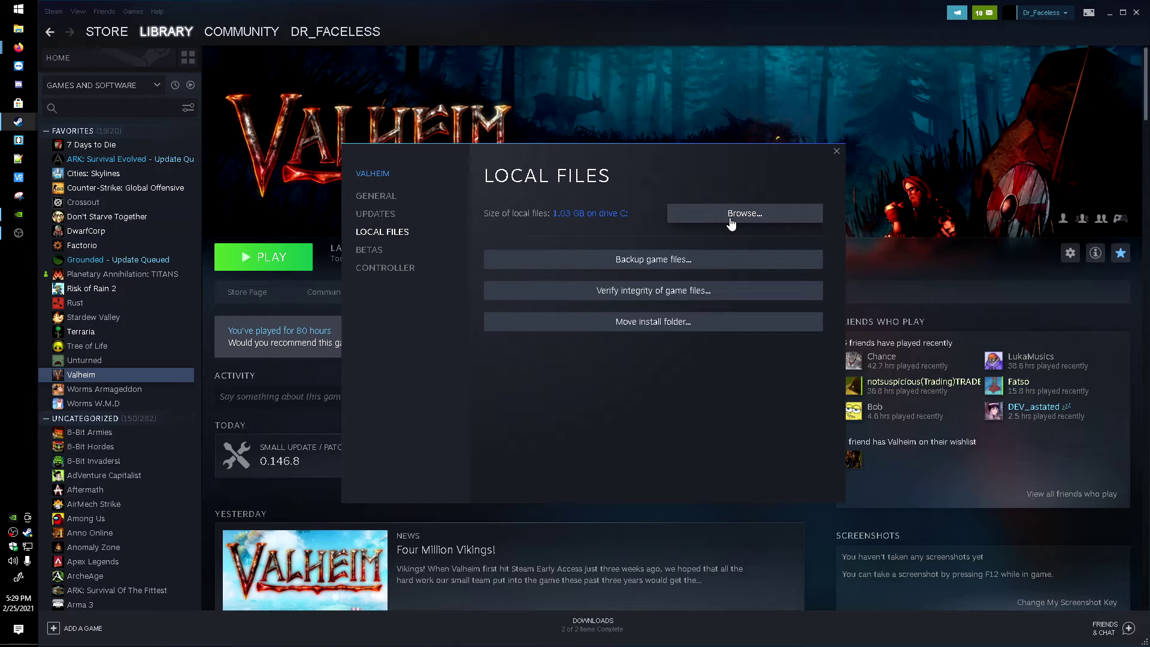
click(837, 151)
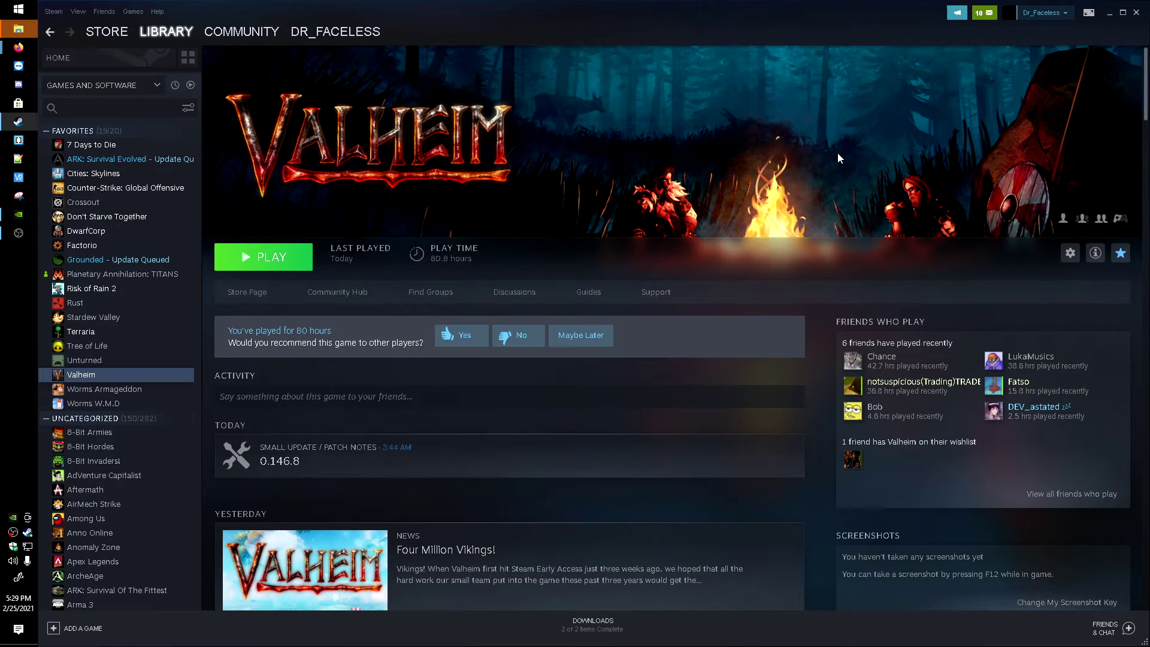
Step: Open the downloaded BepInExPack zip from Downloads and enter its BepInExPack_Valheim folder
click(1110, 14)
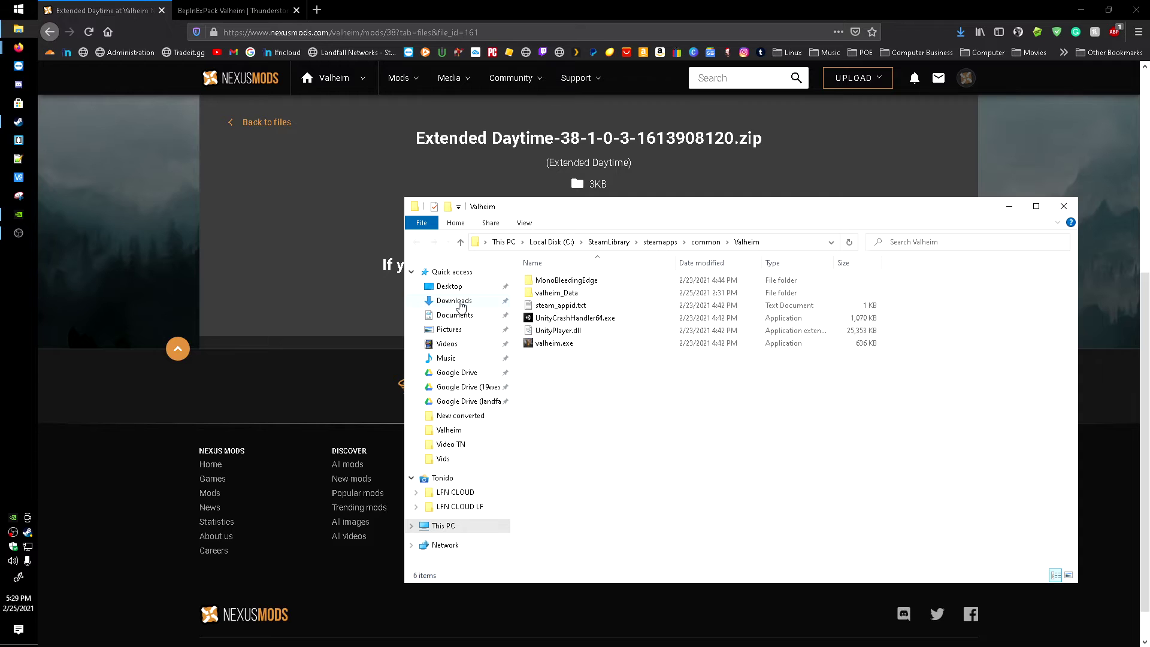
click(461, 306)
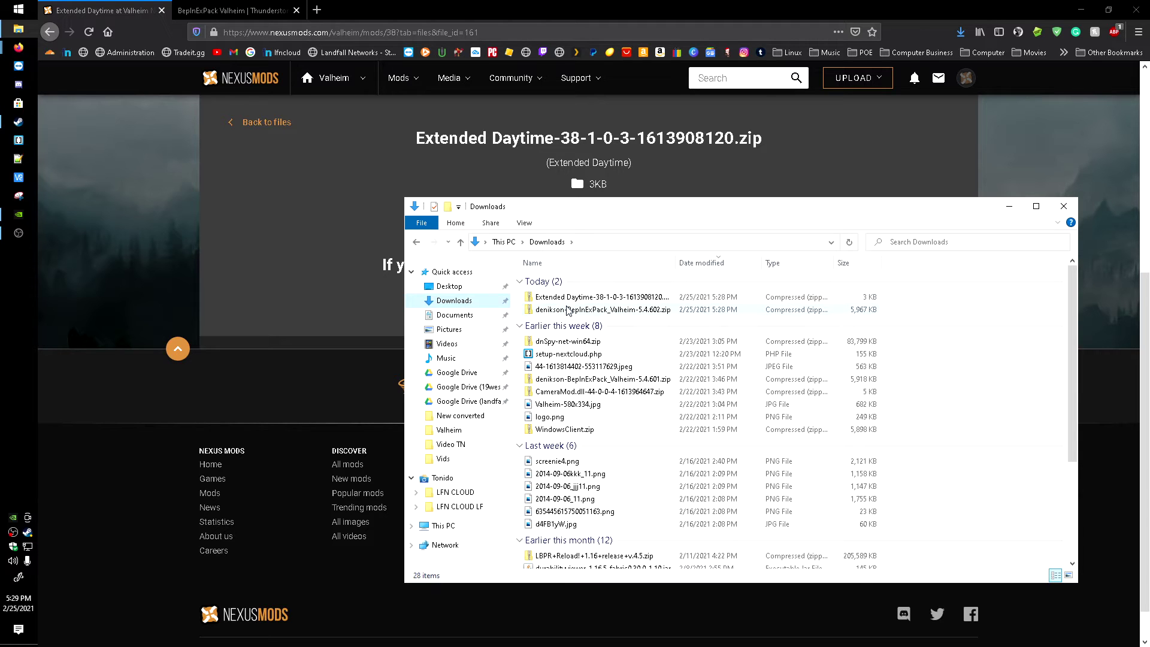
click(570, 310)
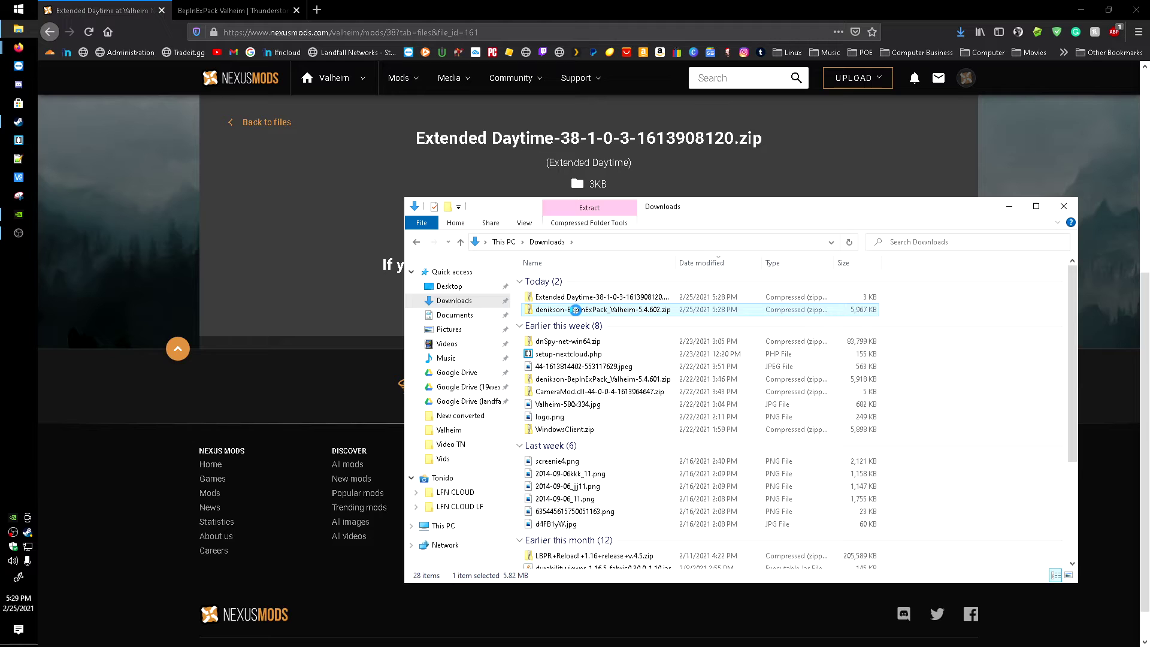
right_click(576, 311)
click(599, 319)
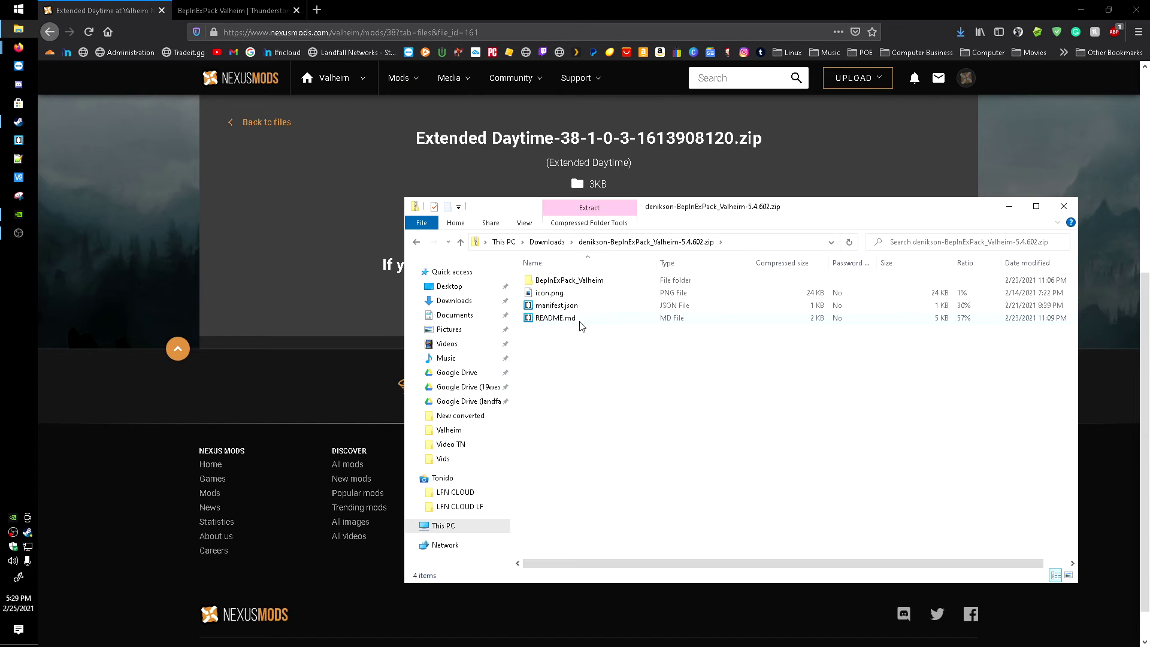
double_click(590, 281)
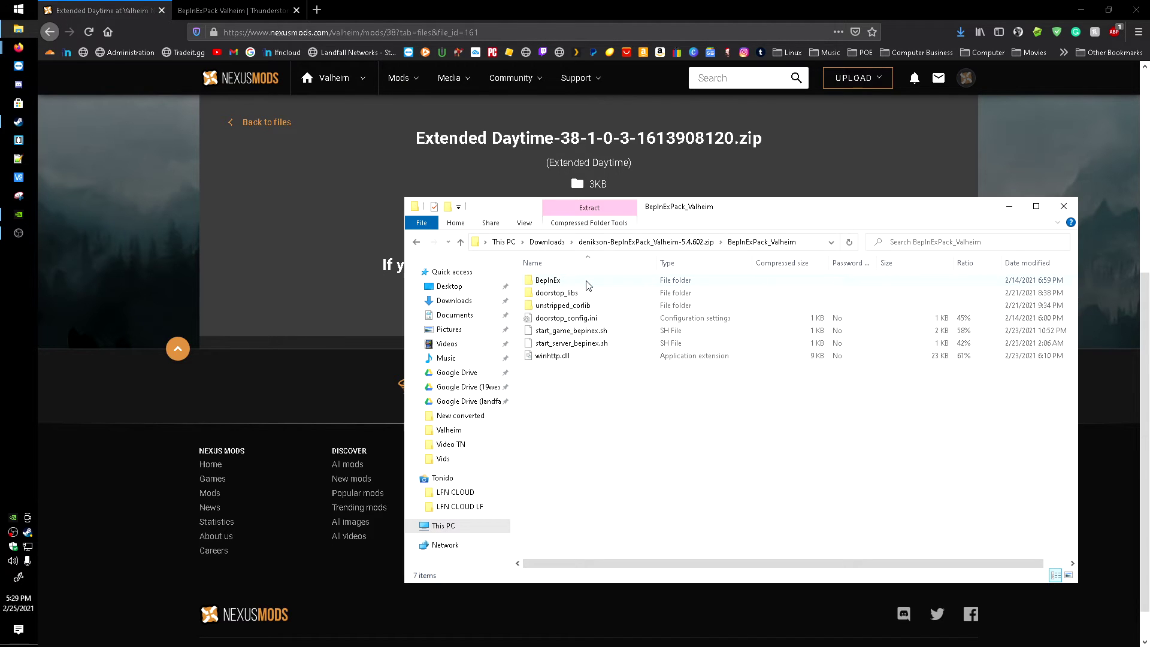
Step: Cut all seven items in BepInExPack_Valheim and go back to Downloads
drag(642, 419, 488, 270)
right_click(581, 330)
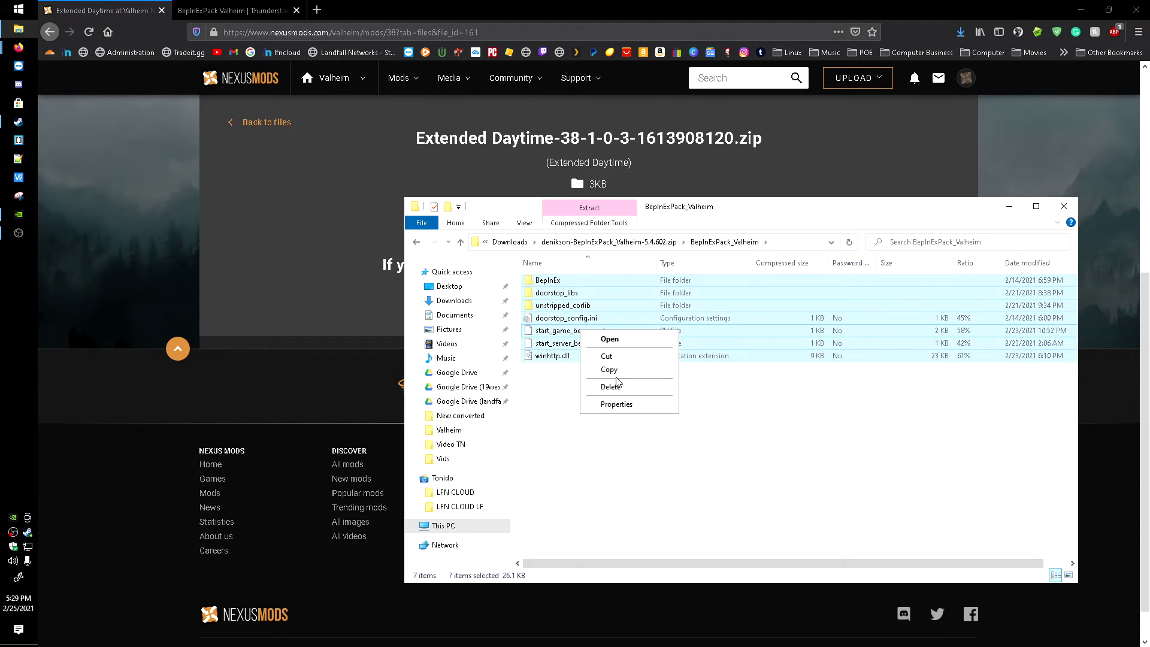
click(607, 357)
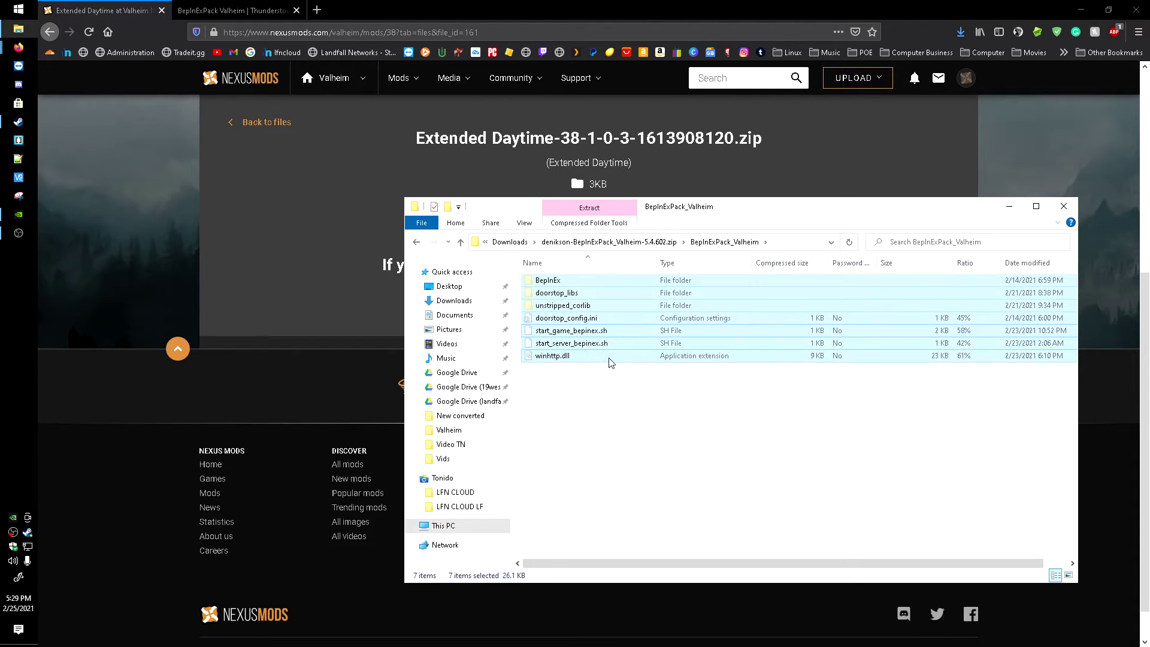
click(416, 242)
click(416, 242)
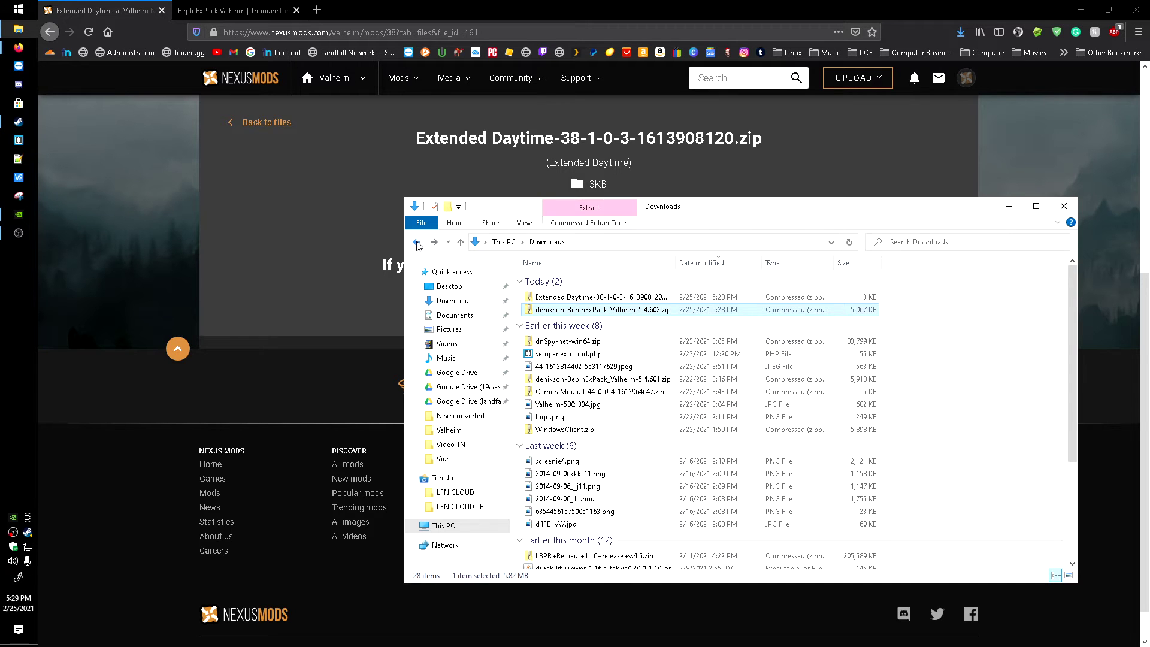
Step: Paste the seven cut BepInExPack items into Valheim's game folder, which now lists 13 items
click(416, 242)
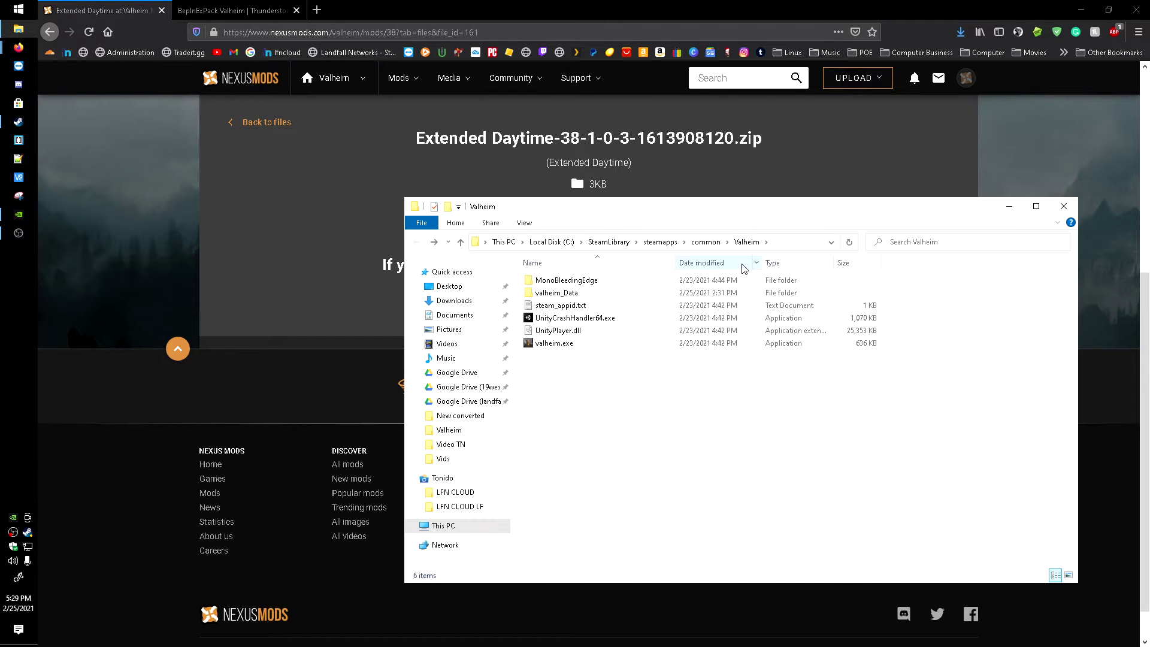
right_click(584, 390)
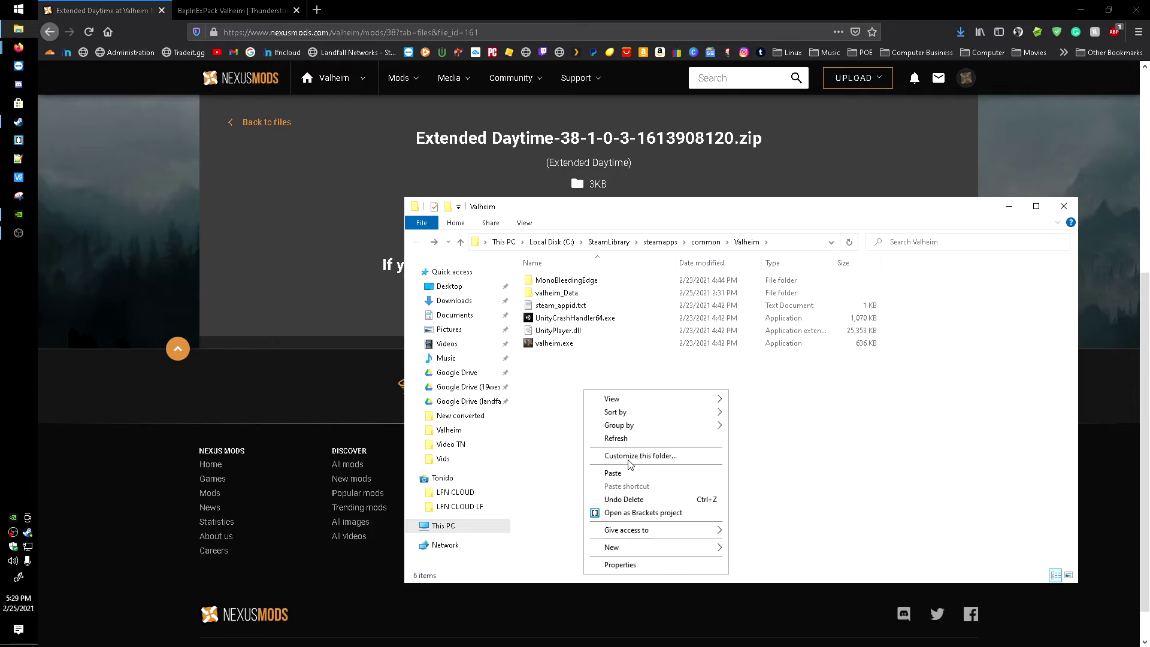
click(620, 474)
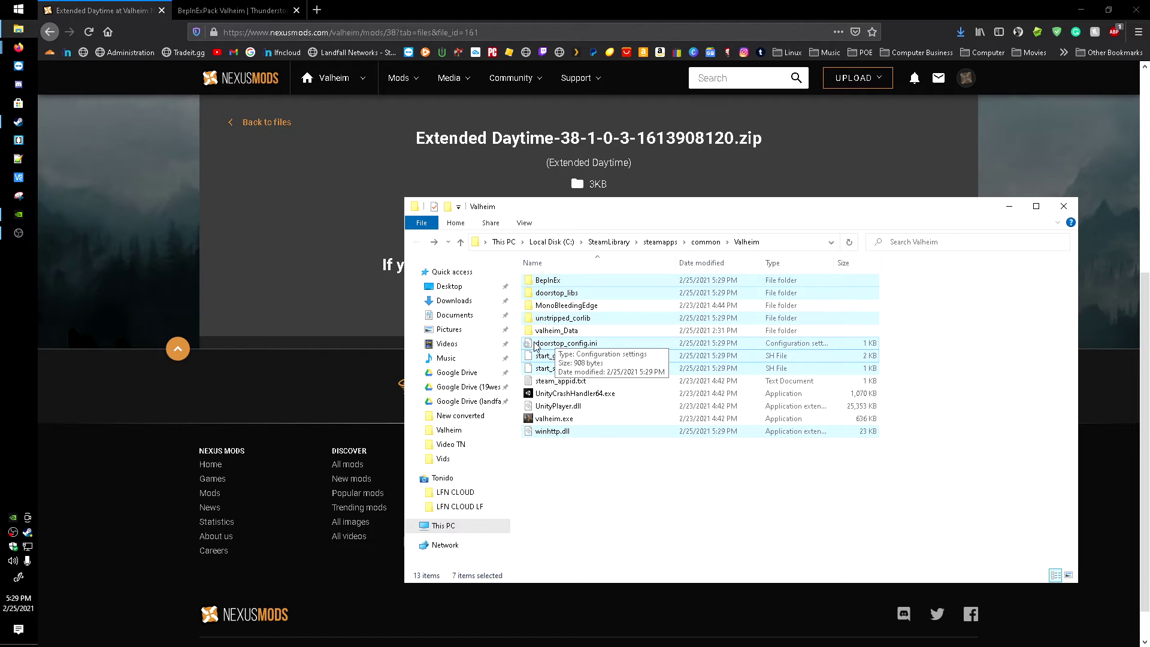
click(614, 506)
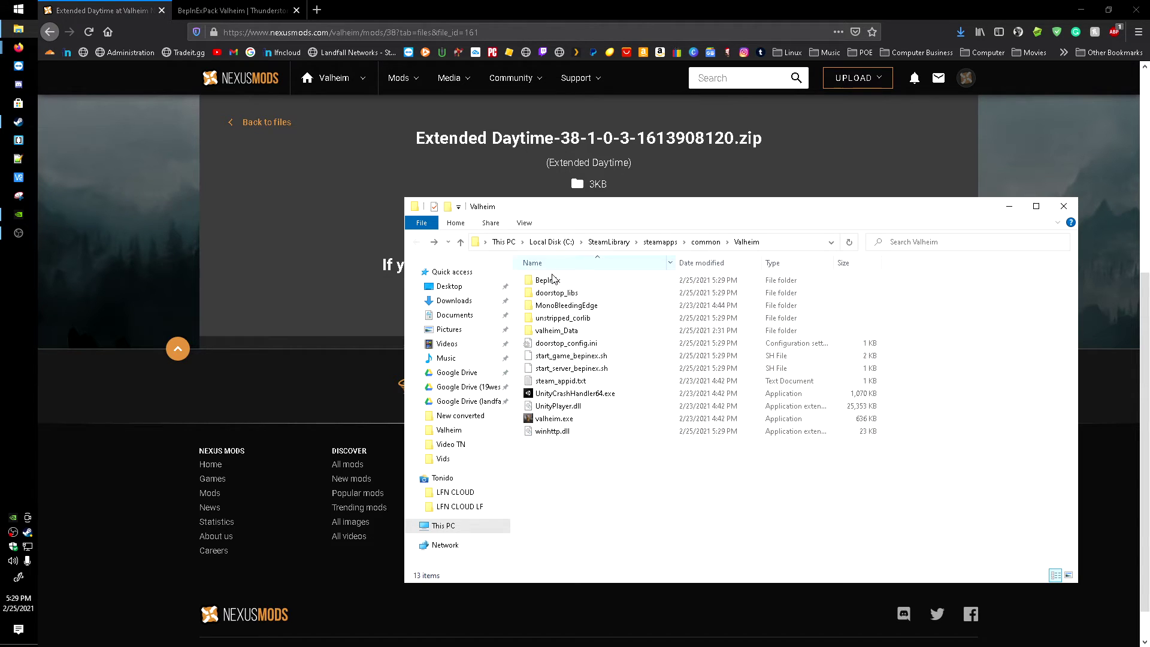
Step: Open the game's BepInEx\plugins folder, then copy ExtendedDaytime.dll from the zip's plugins\ExtendedDaytime folder
double_click(553, 286)
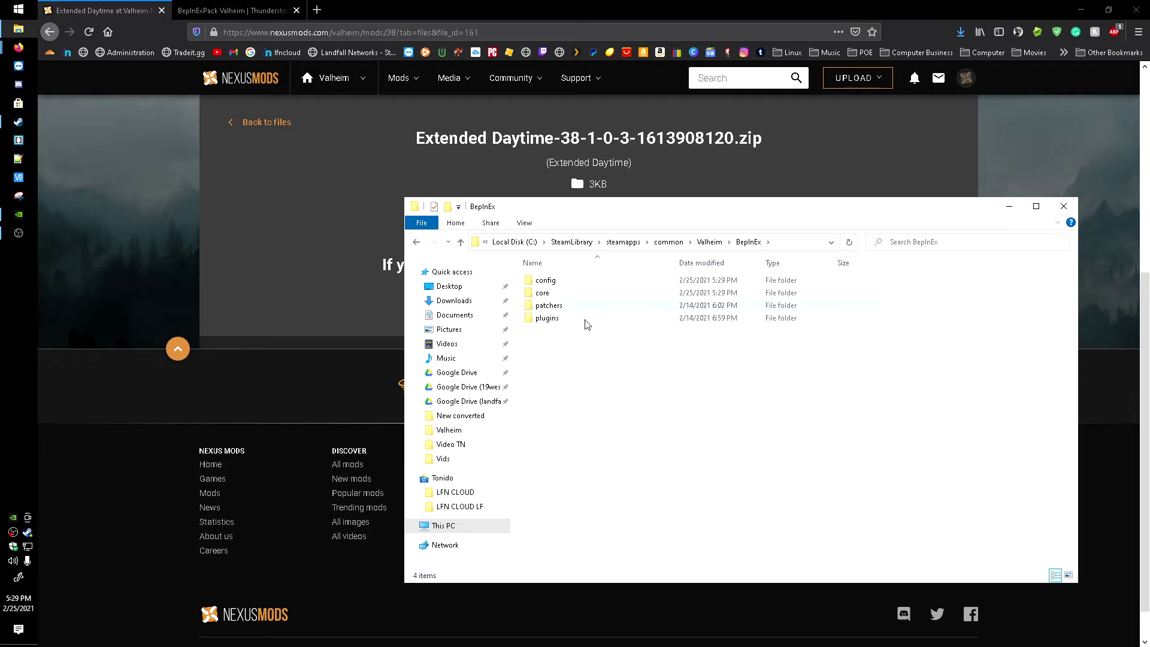
double_click(566, 320)
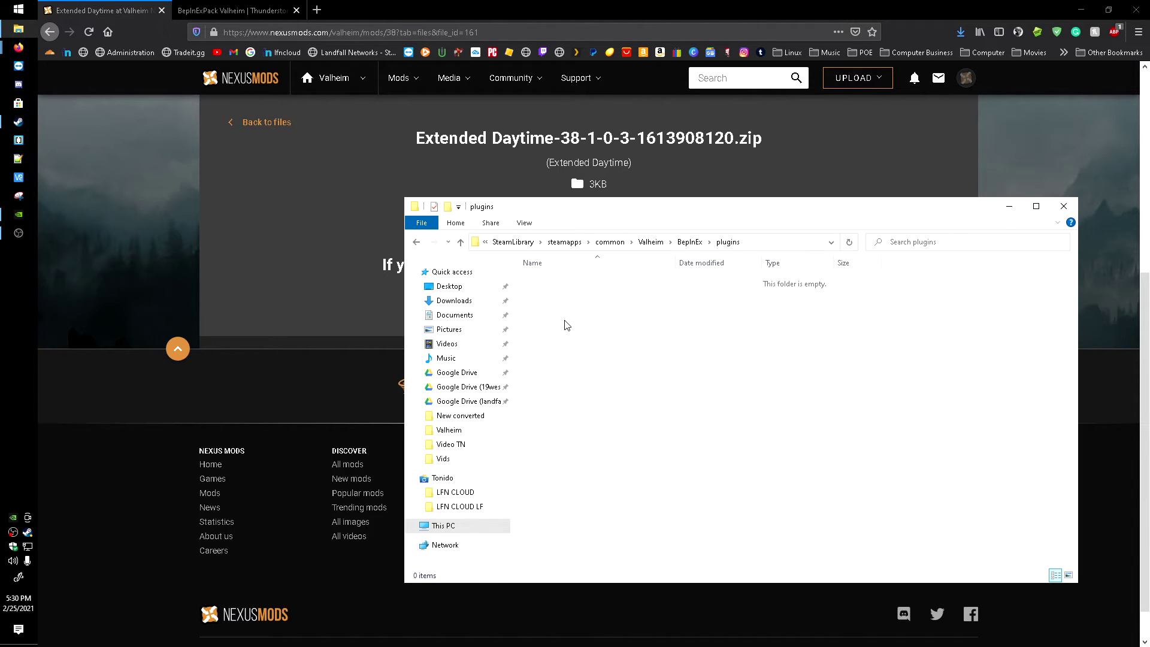
click(453, 301)
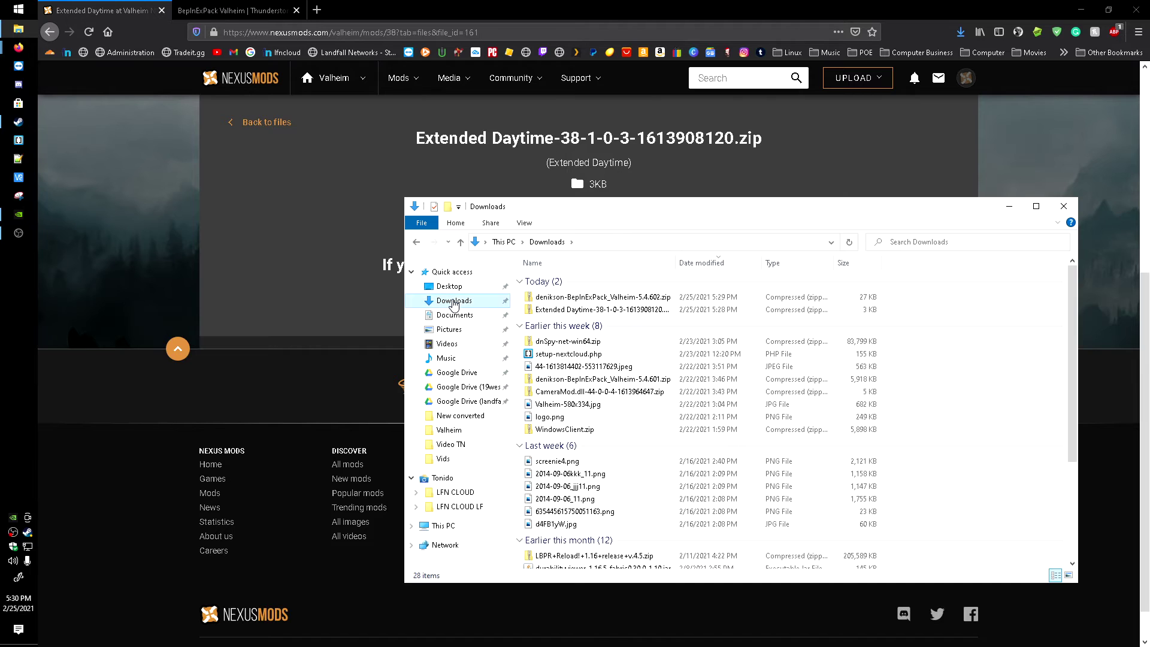
double_click(573, 312)
double_click(548, 280)
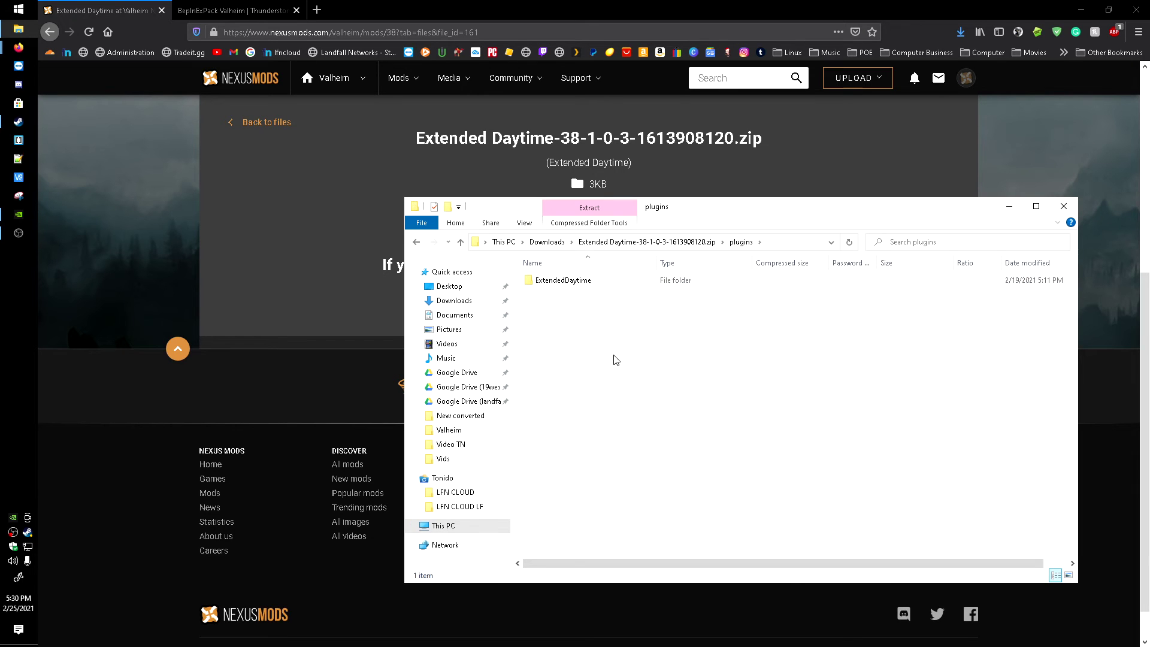
double_click(566, 286)
drag(619, 348, 588, 326)
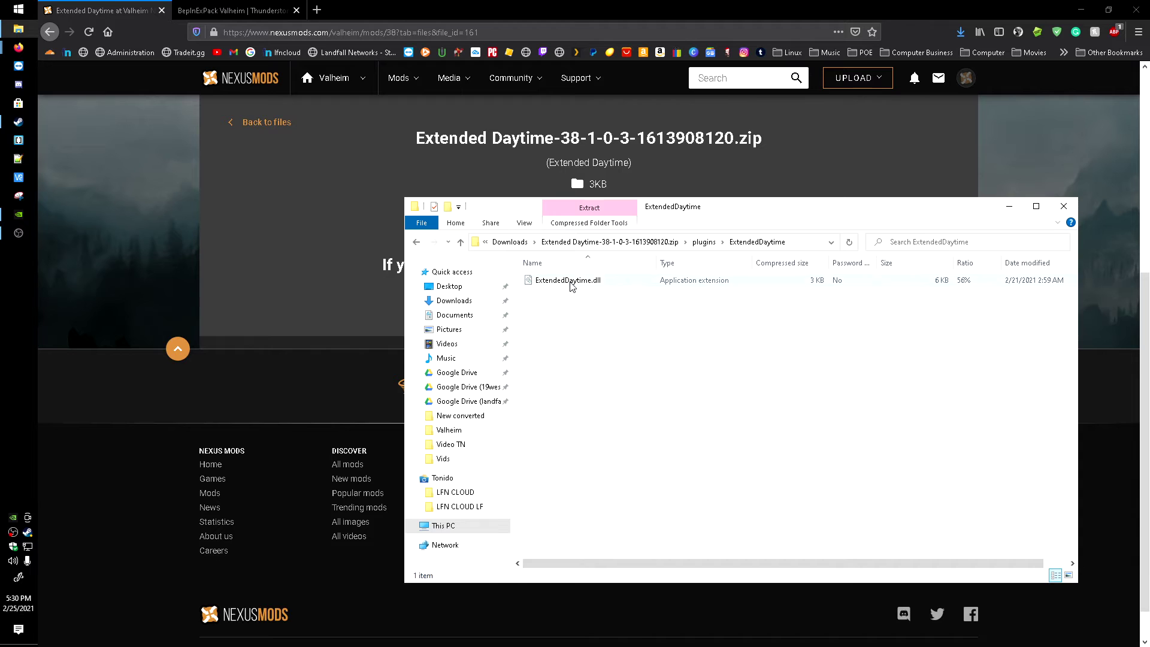
click(572, 286)
right_click(573, 285)
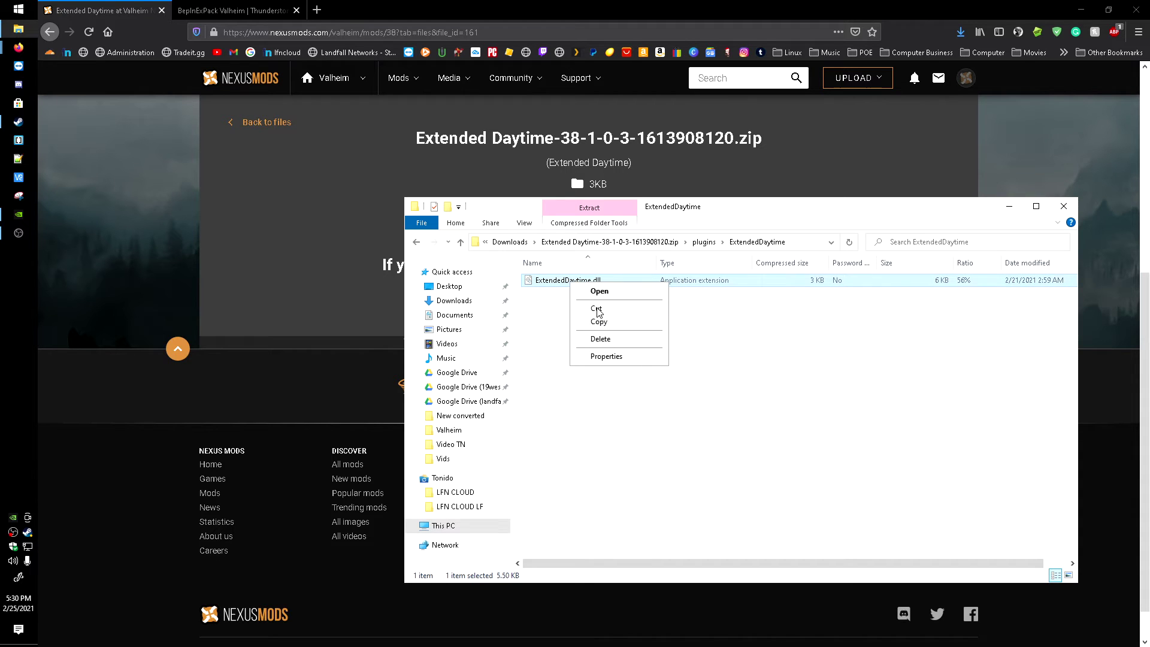
click(599, 321)
Step: Paste ExtendedDaytime.dll into Valheim's BepInEx\plugins folder
click(418, 243)
click(417, 242)
click(417, 243)
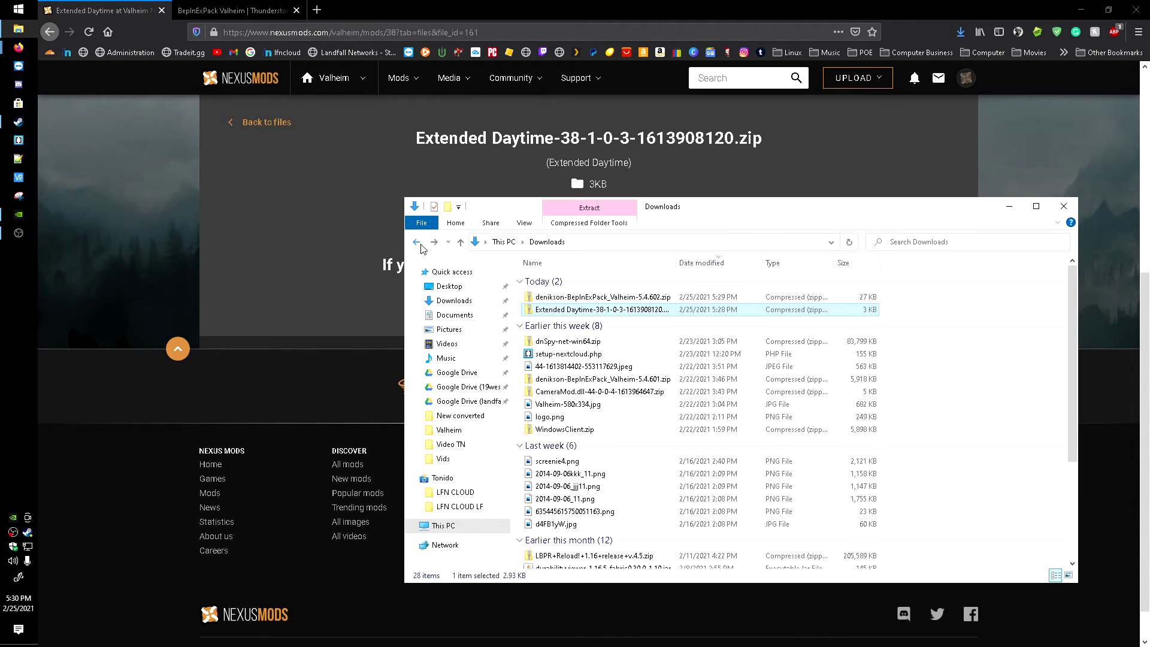
click(419, 243)
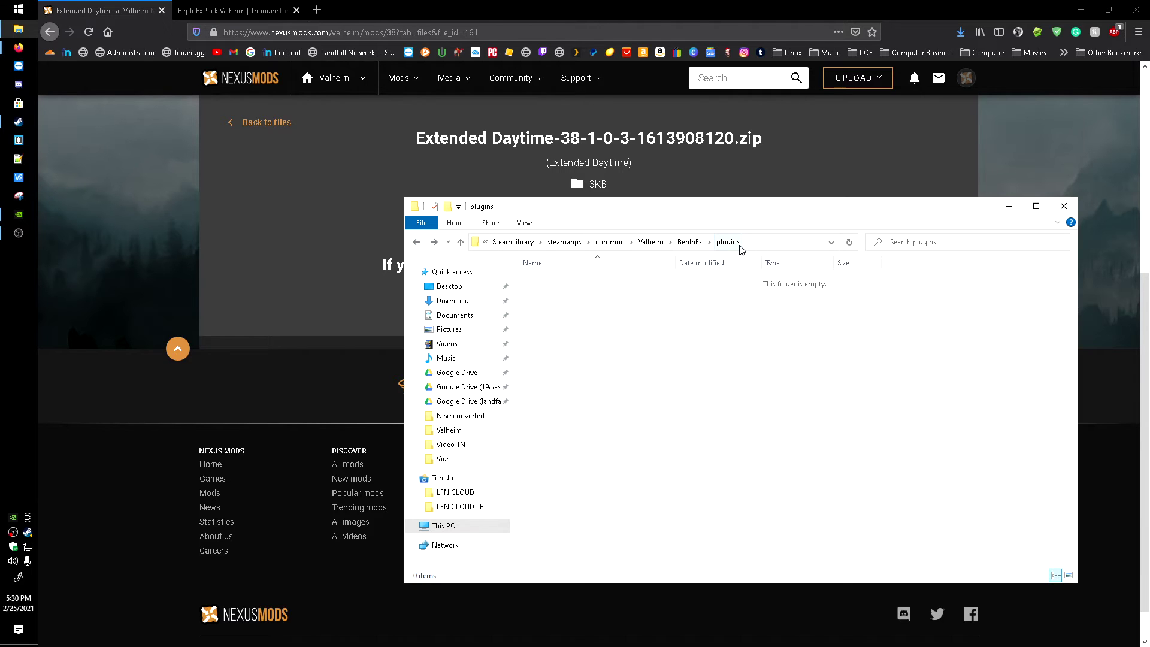
right_click(591, 367)
click(619, 445)
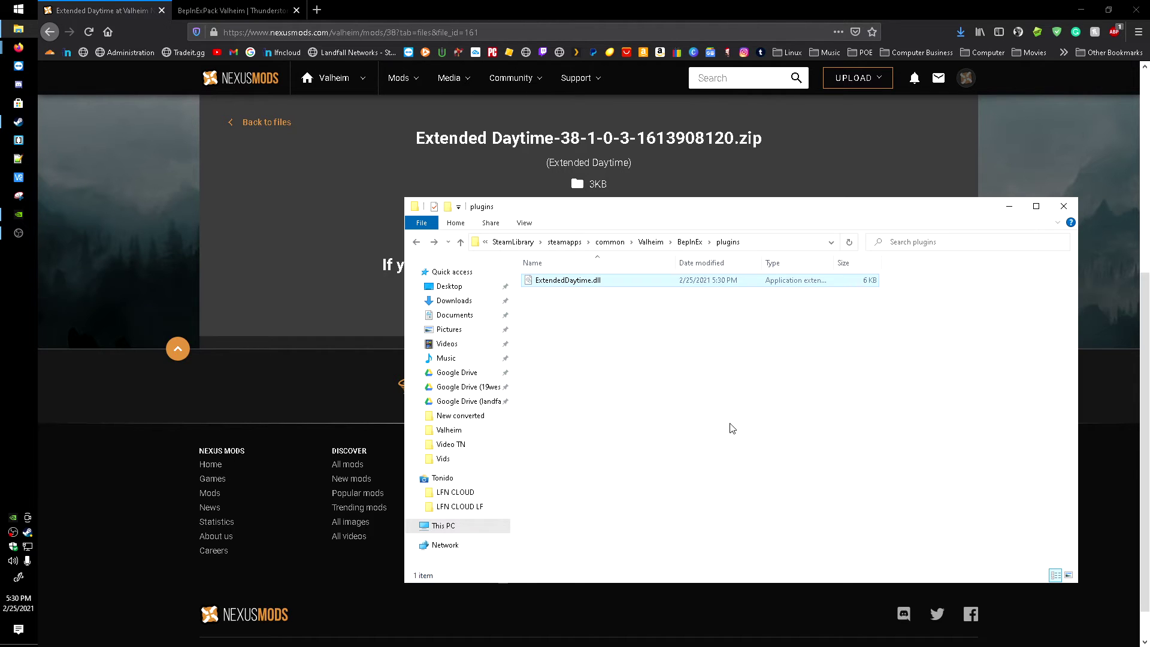
Step: Launch Valheim from the desktop shortcut, reach the main menu past the BepInEx console, then quit
click(1064, 207)
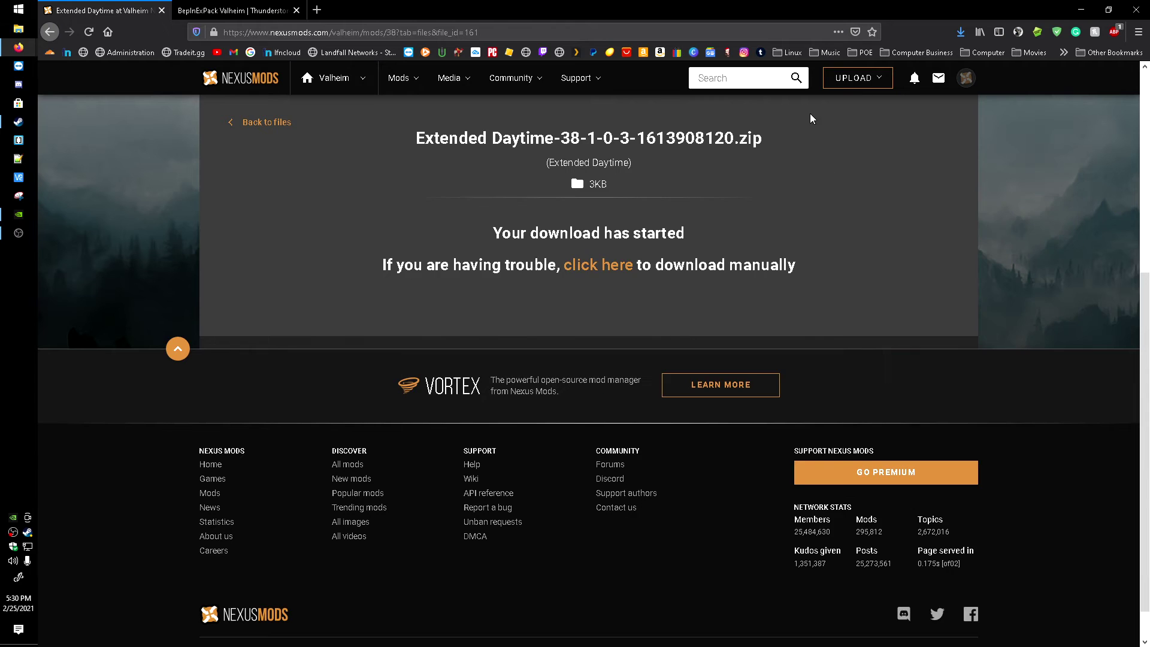
click(1081, 9)
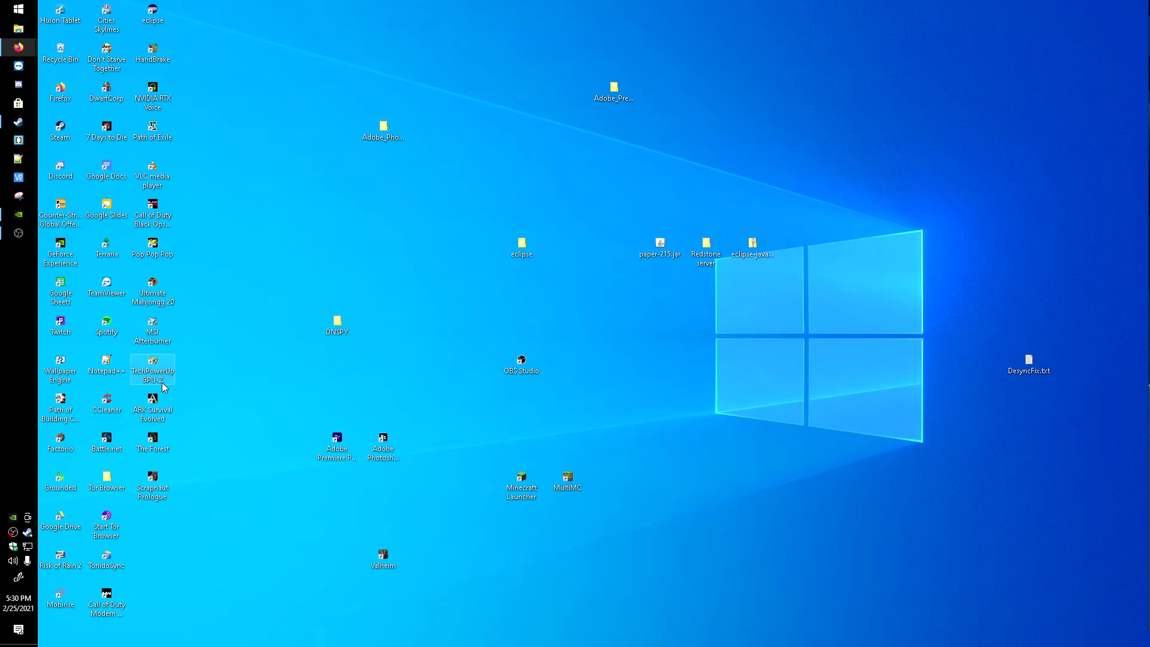
double_click(383, 558)
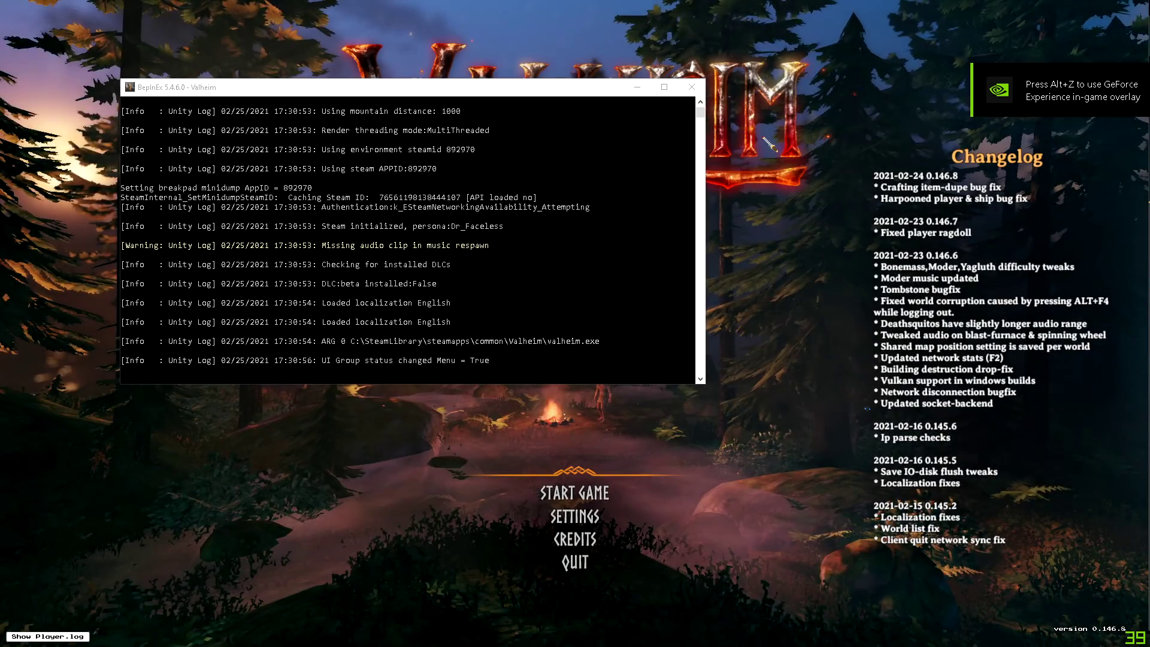
click(638, 88)
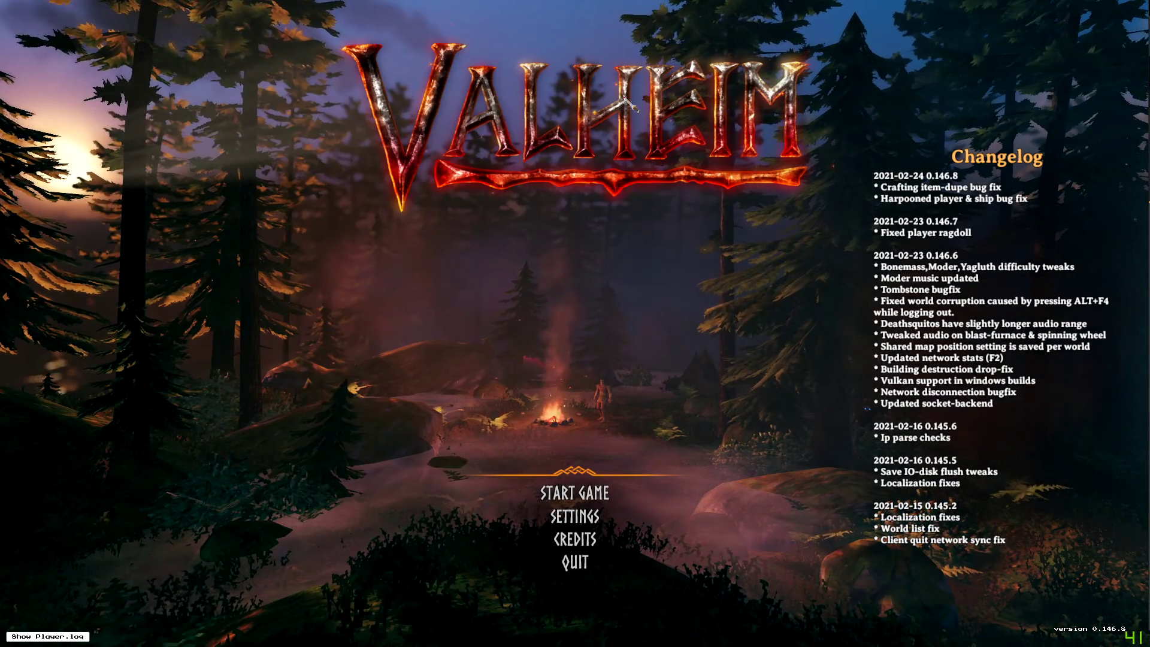
click(575, 562)
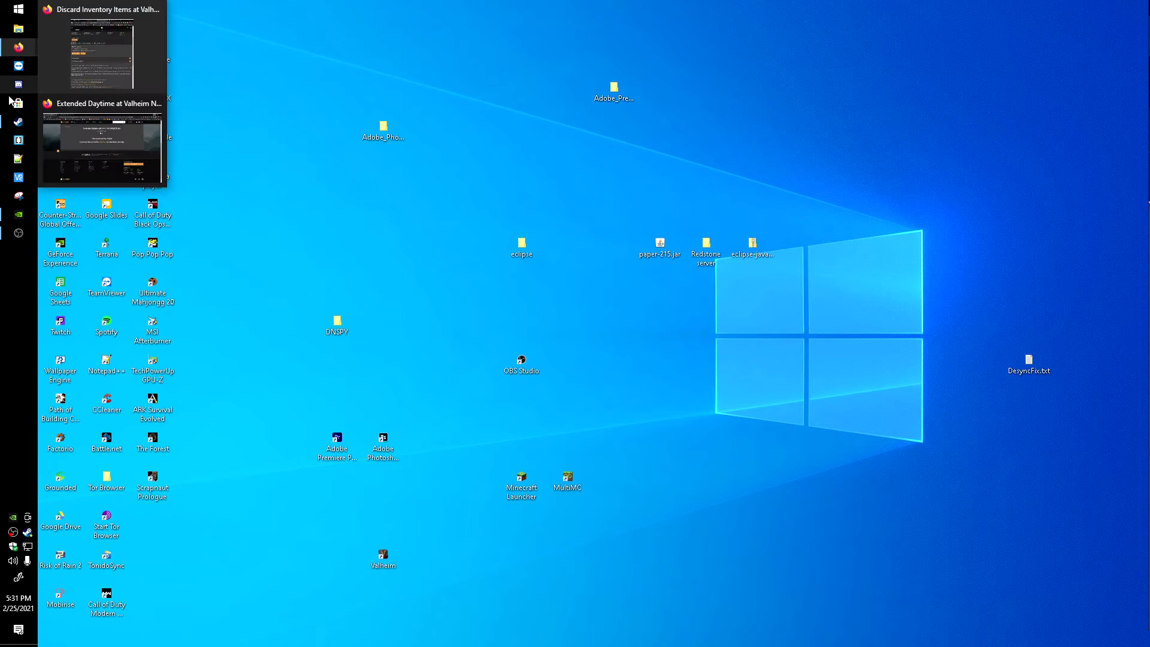
Step: Browse Valheim's local files again from its Steam properties, then close the Properties dialog
click(19, 121)
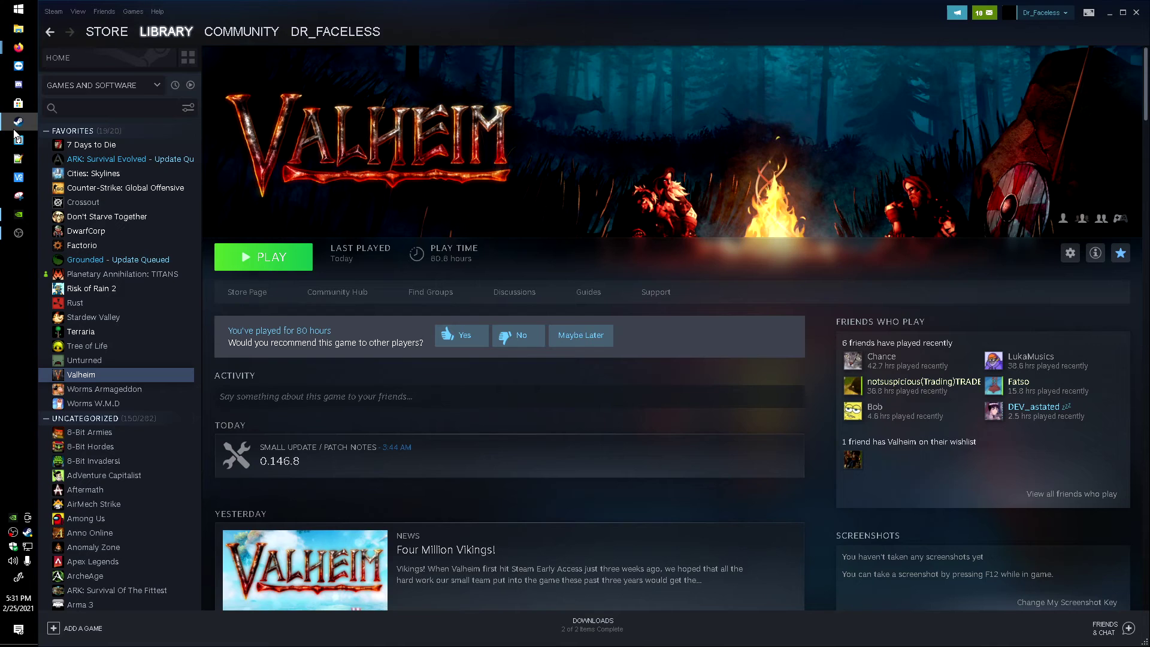
right_click(149, 376)
click(194, 452)
click(377, 233)
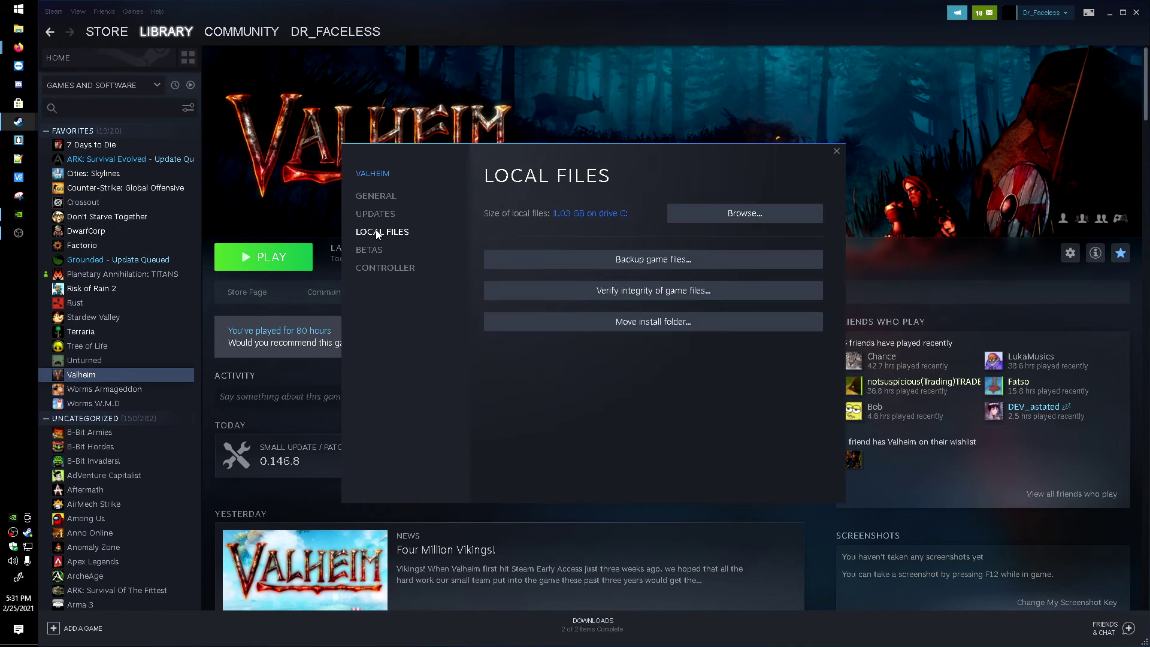
click(768, 229)
click(834, 150)
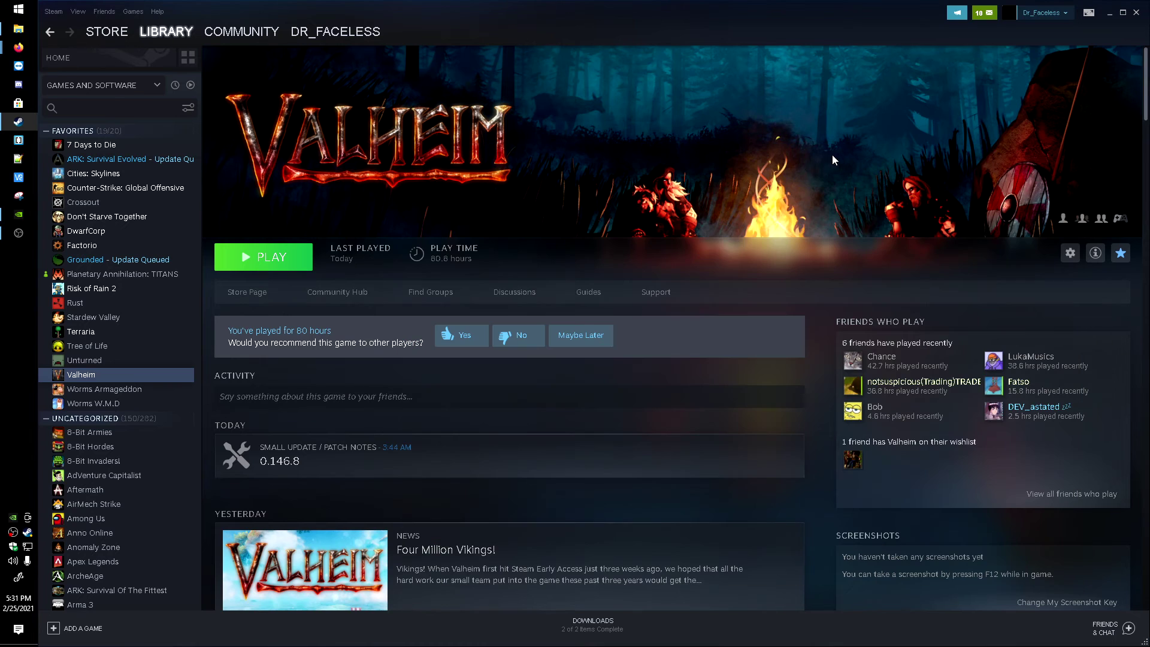
Step: Go into the Valheim game folder's BepInEx\config folder
click(19, 29)
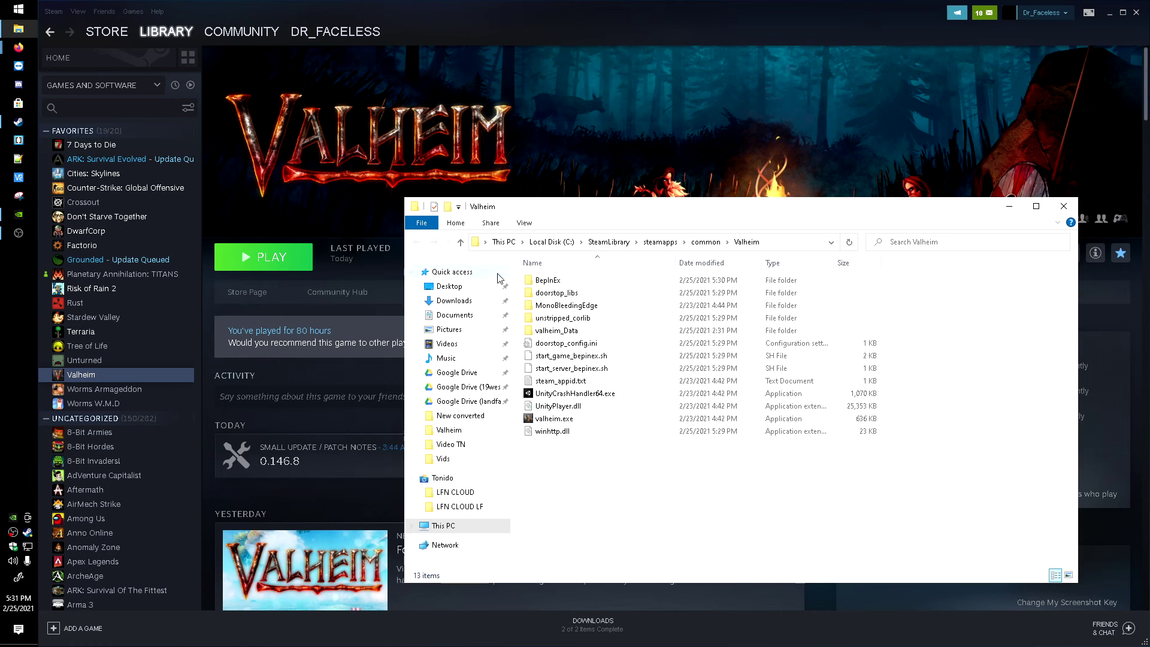
double_click(555, 281)
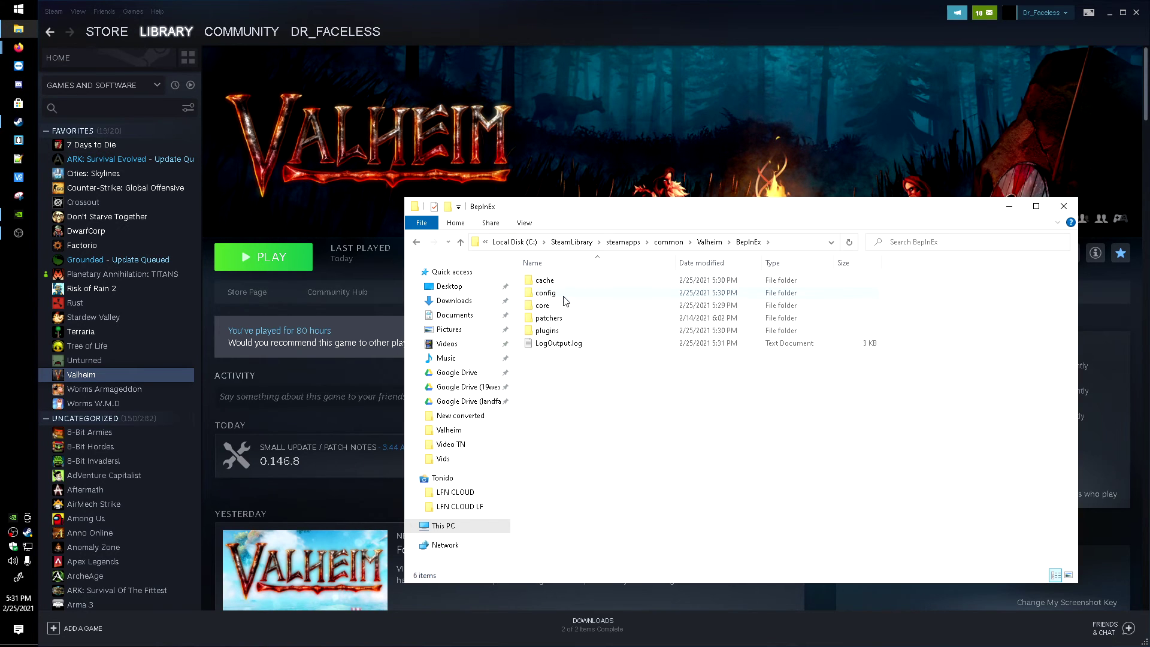
double_click(551, 295)
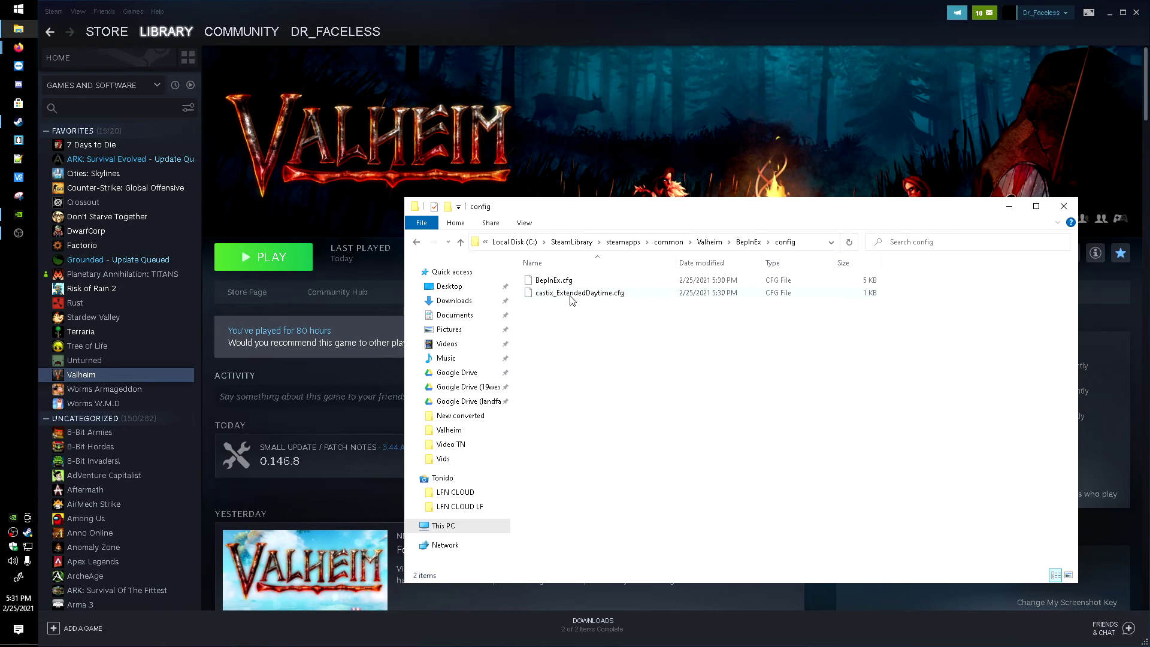
Step: Try opening castix_ExtendedDaytime.cfg with another app, cancel, and reopen its context menu
click(570, 296)
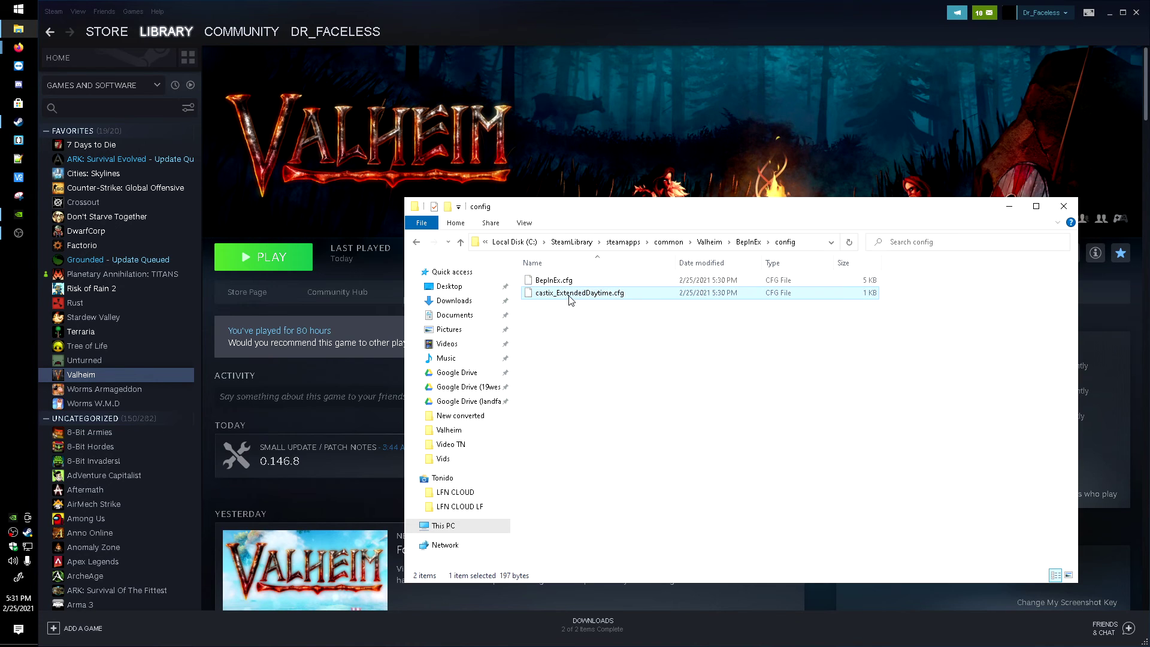
right_click(571, 297)
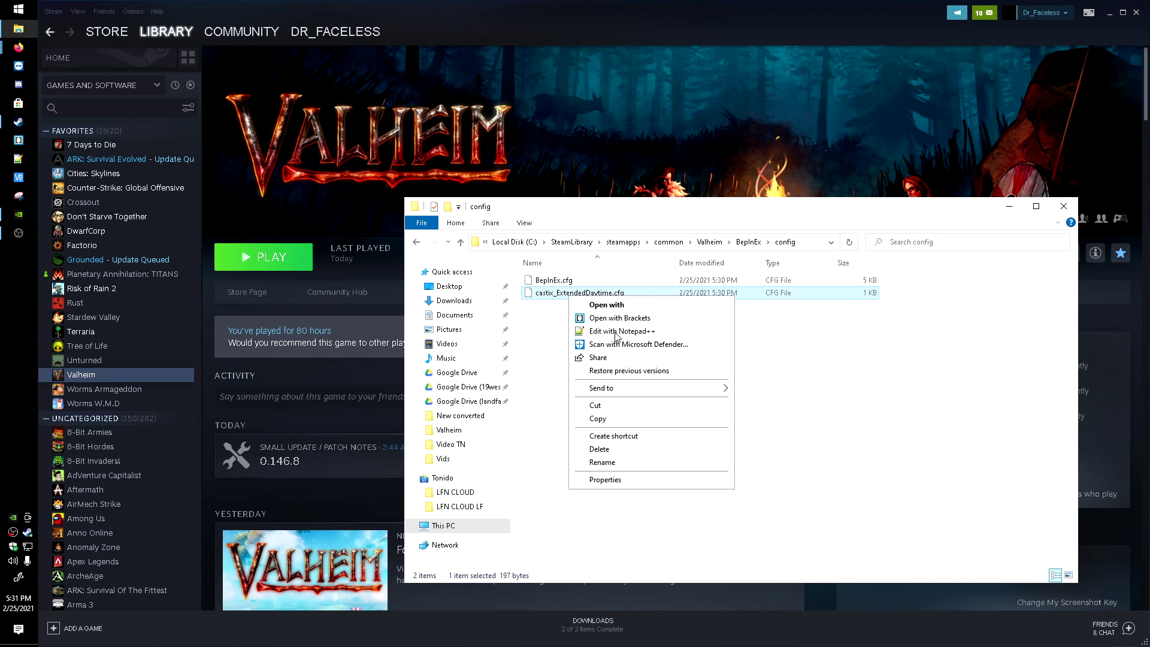
mouse_move(643, 393)
click(604, 306)
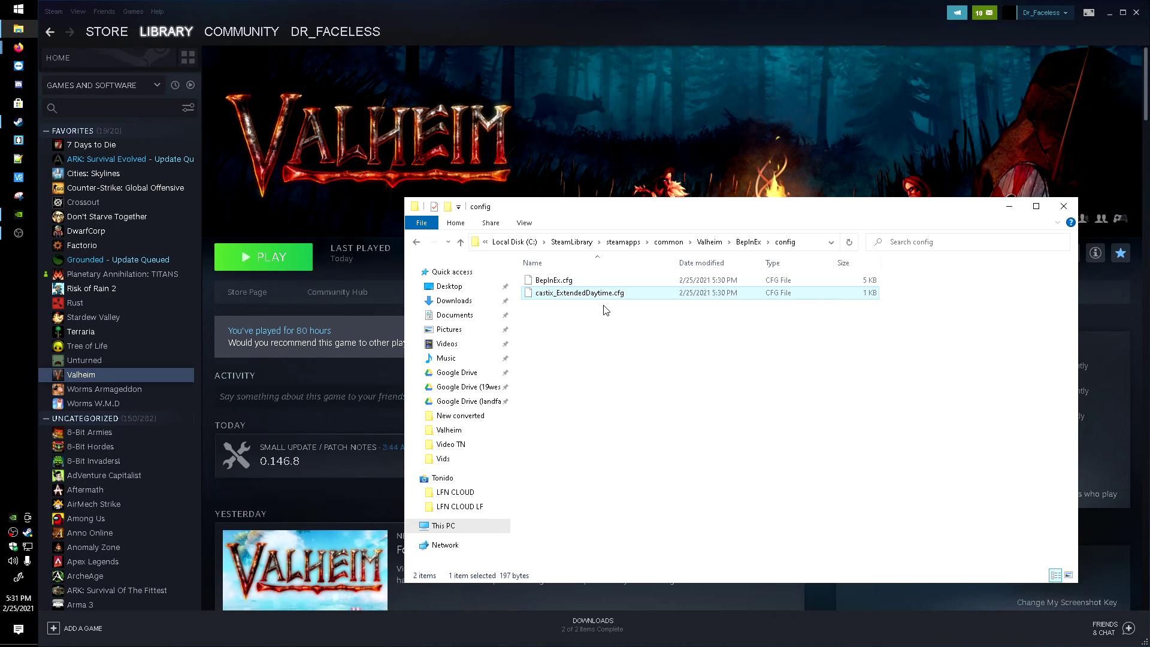
click(509, 240)
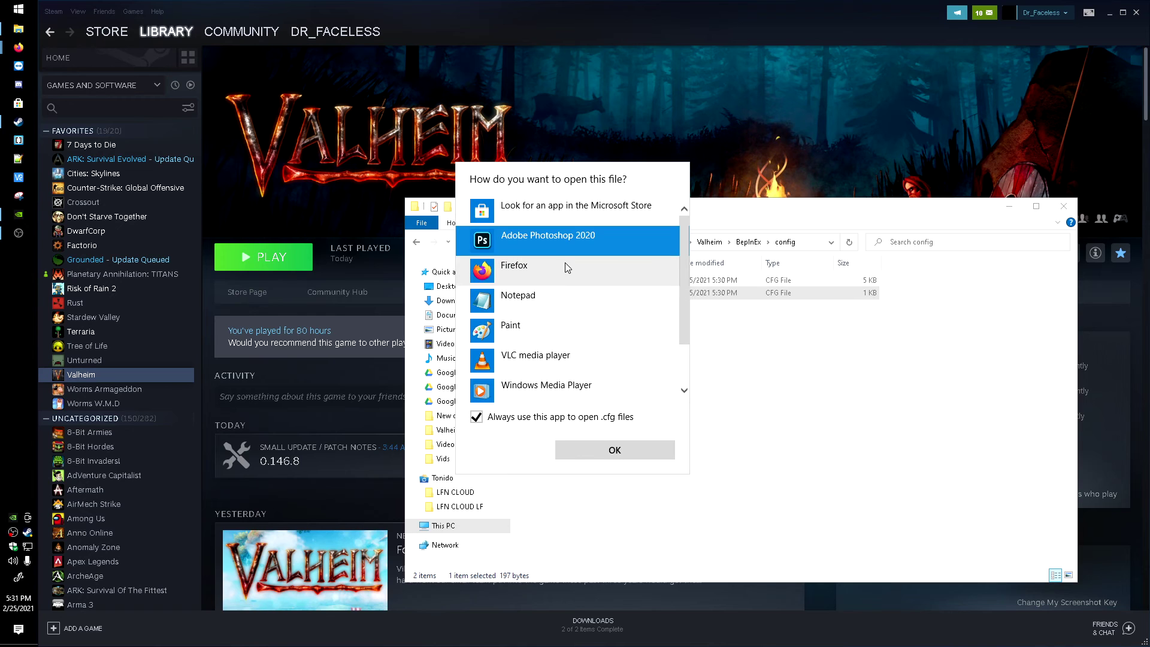
click(747, 373)
right_click(557, 300)
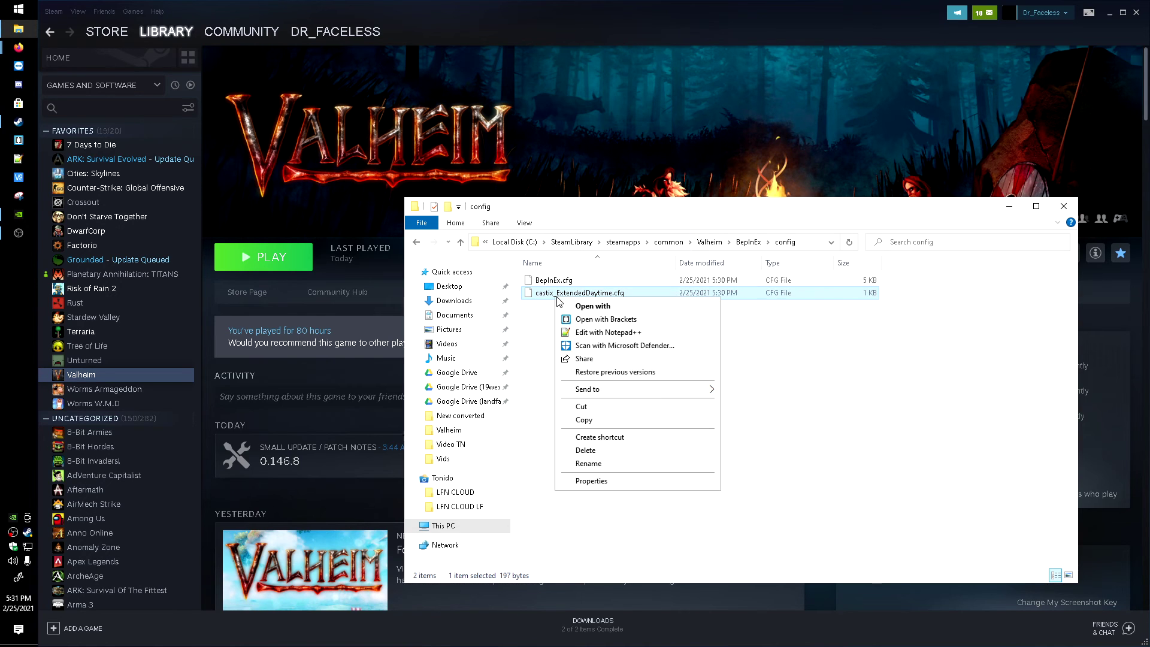
Step: Change DayFactor from 2 to 4 in castix_ExtendedDaytime.cfg, save it, and close Notepad++
click(593, 335)
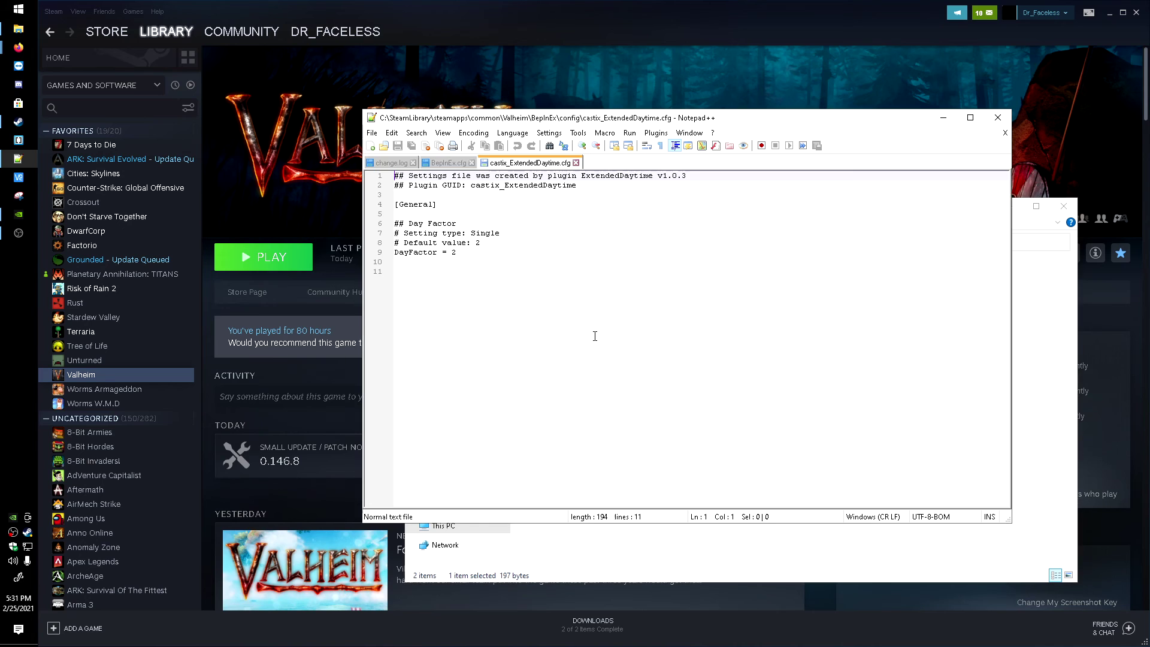
click(524, 308)
key(BackSpace)
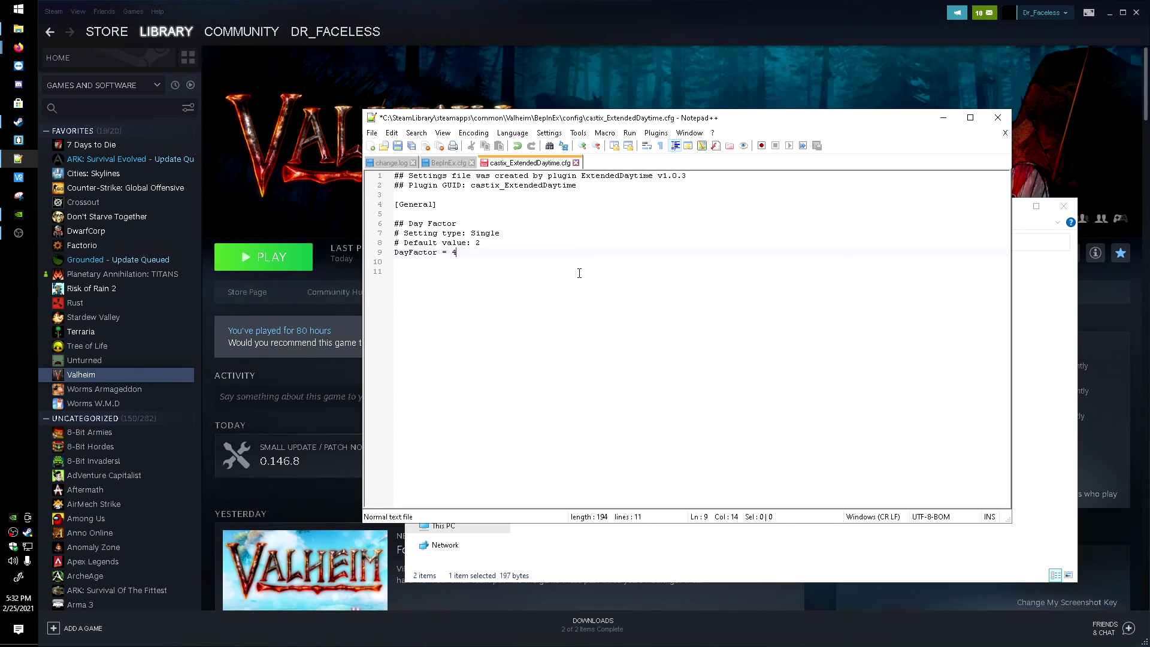
key(ctrl+s)
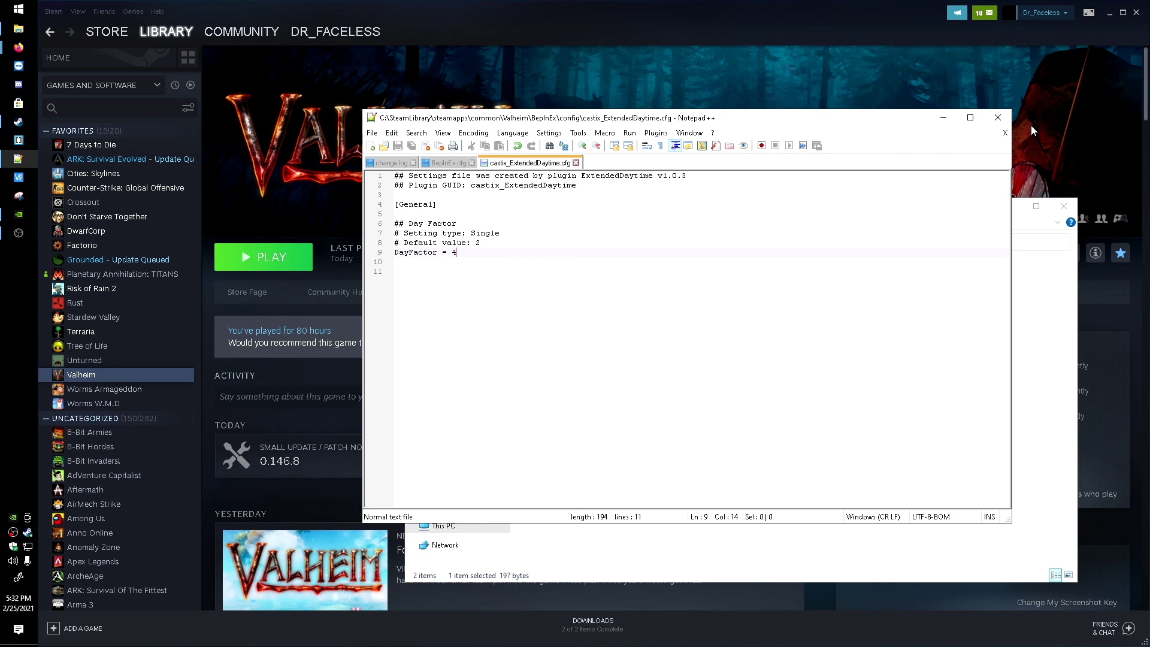
click(998, 118)
click(1064, 203)
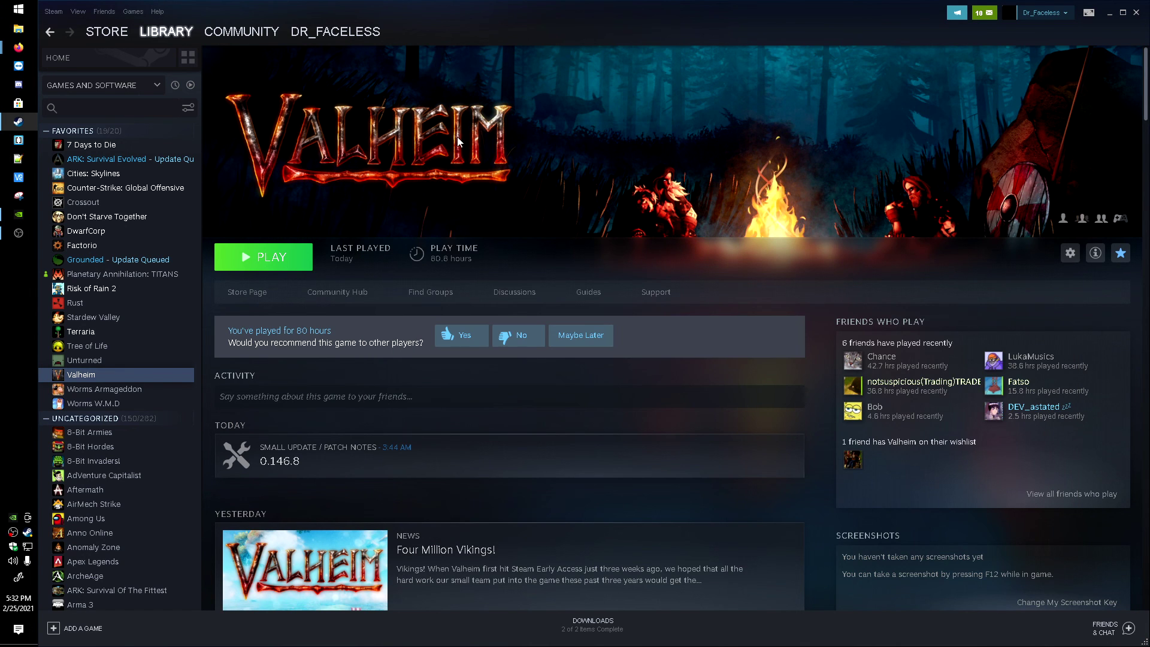